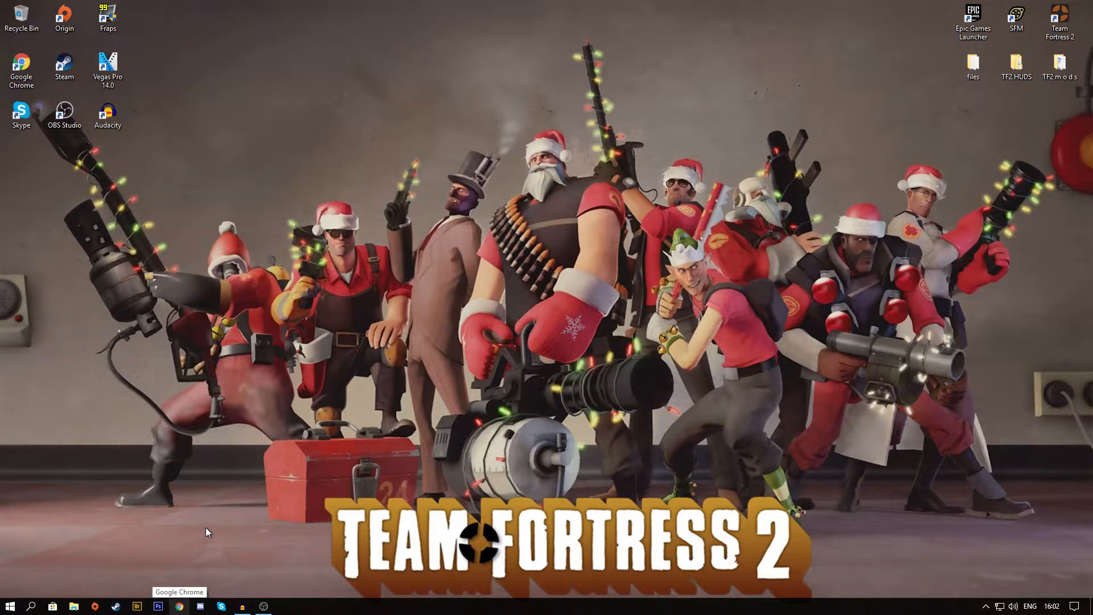
Step: Switch to Google Chrome, search Google for "obs" and open the Open Broadcaster Software home page
left_click(180, 607)
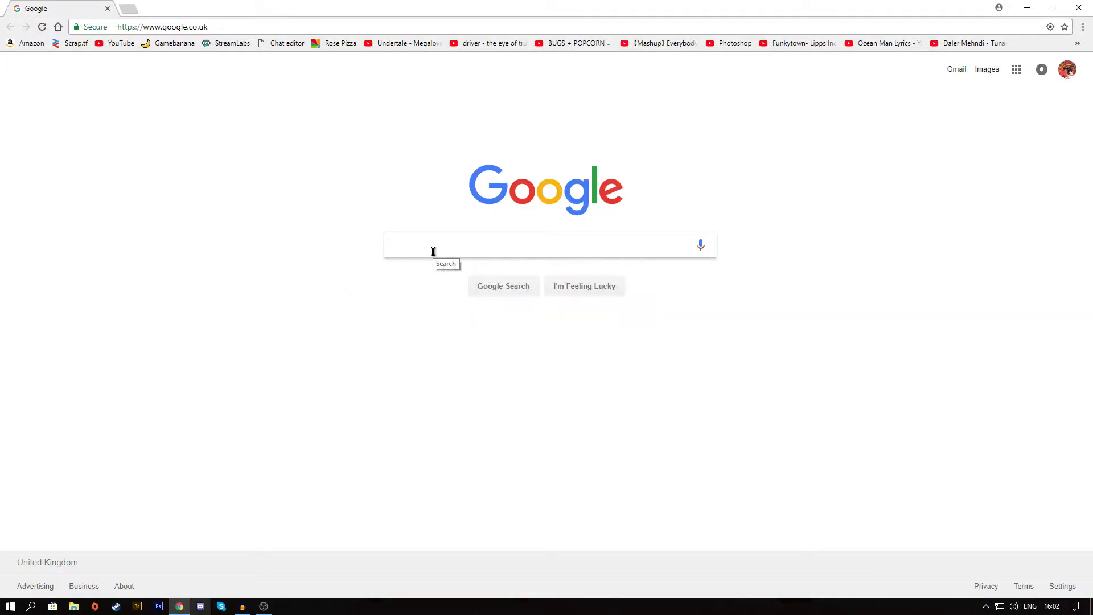
type("ob")
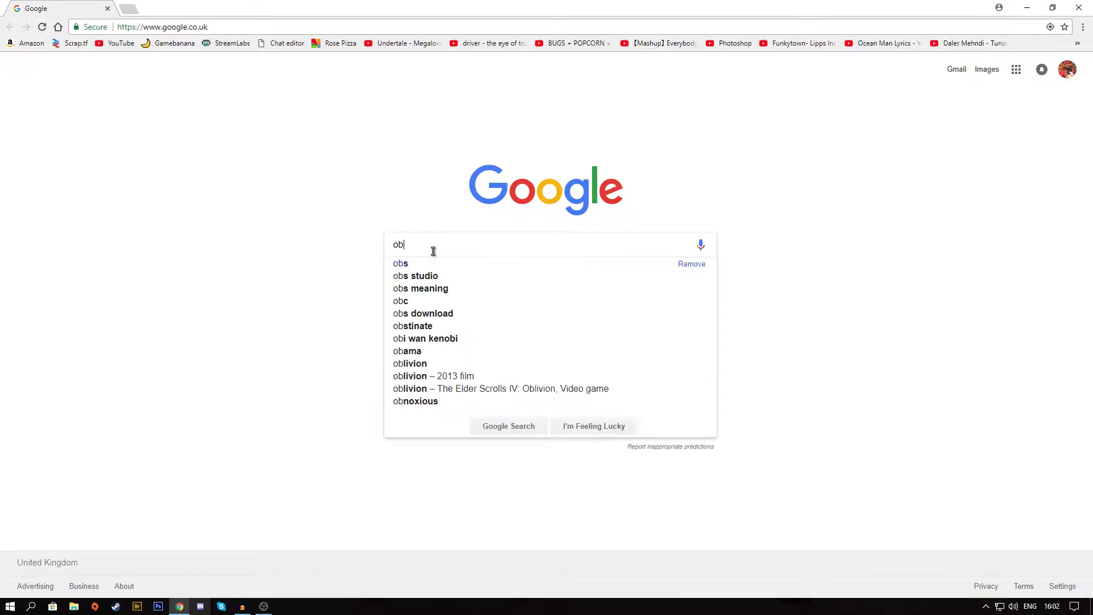
type("s")
key("Return")
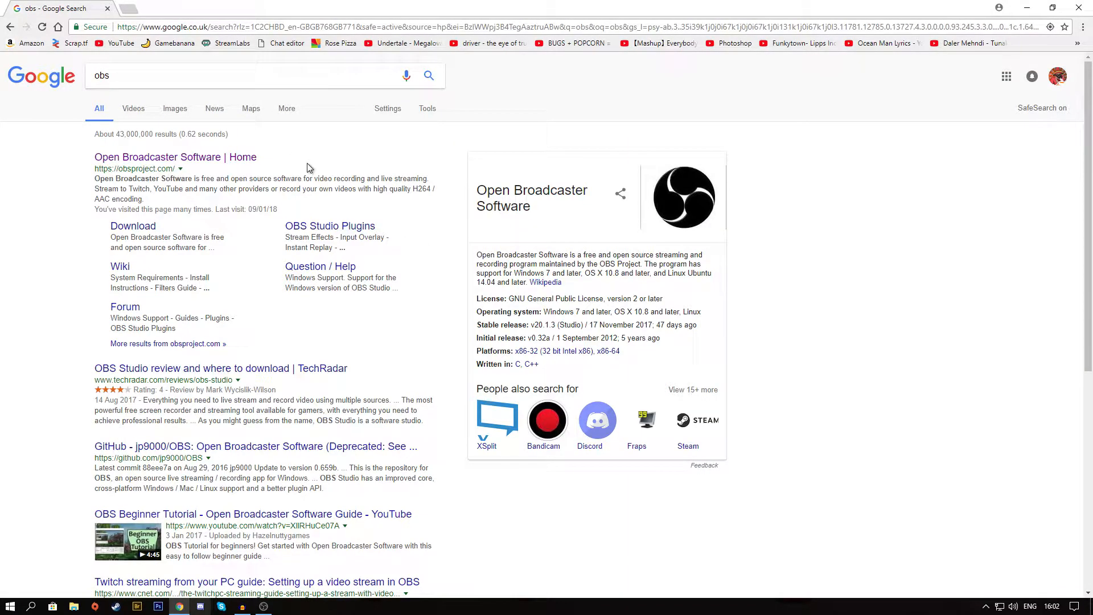
left_click(215, 158)
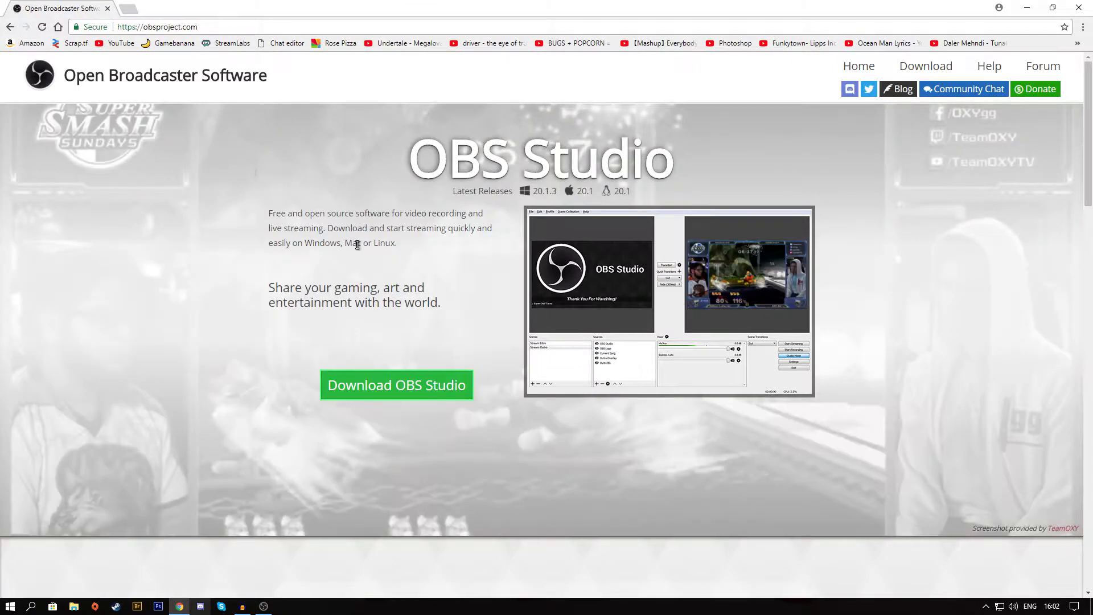
Step: Try to download the Windows 7+ installer of OBS Studio, and cancel saving the file
scroll(437, 309, "down", 2)
scroll(447, 312, "up", 2)
left_click(462, 381)
scroll(466, 374, "down", 2)
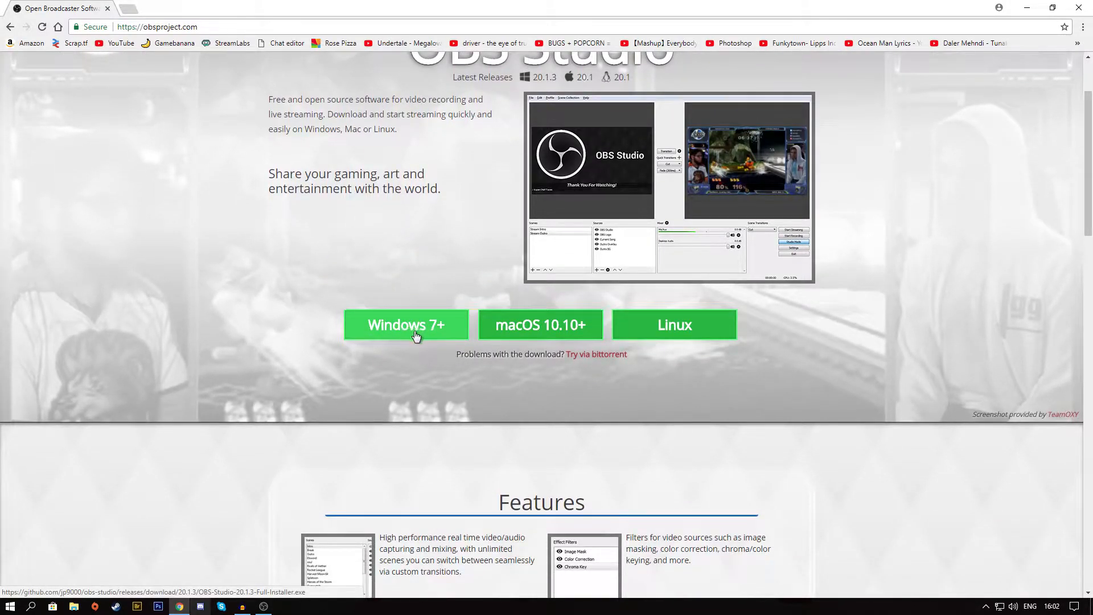
left_click(411, 333)
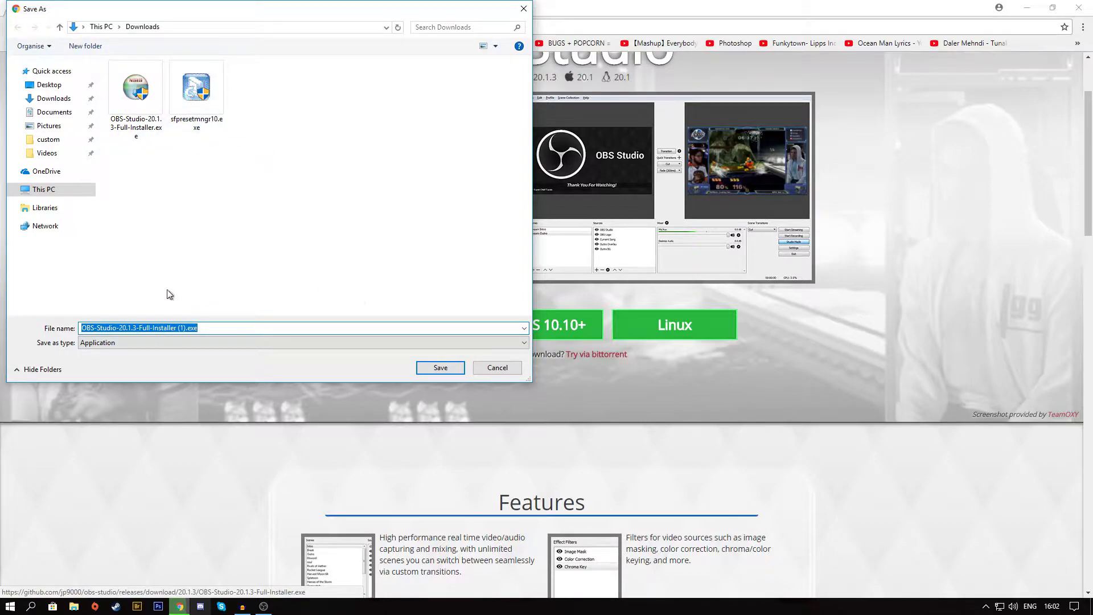
left_click(497, 367)
scroll(645, 379, "up", 2)
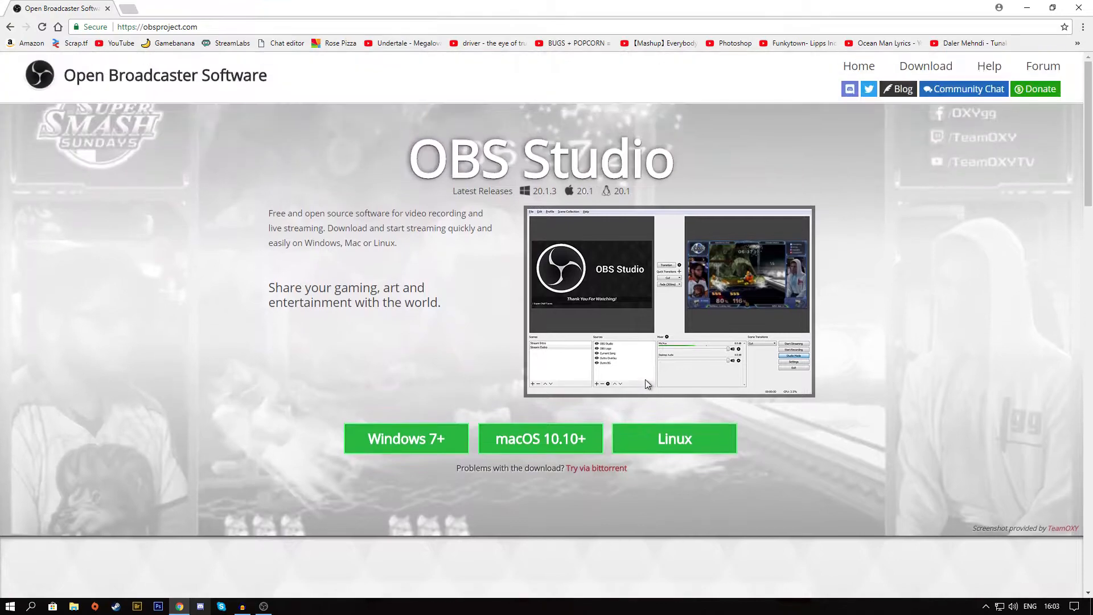
Step: View the Downloads folder in File Explorer, and switch to OBS Studio
left_click(185, 609)
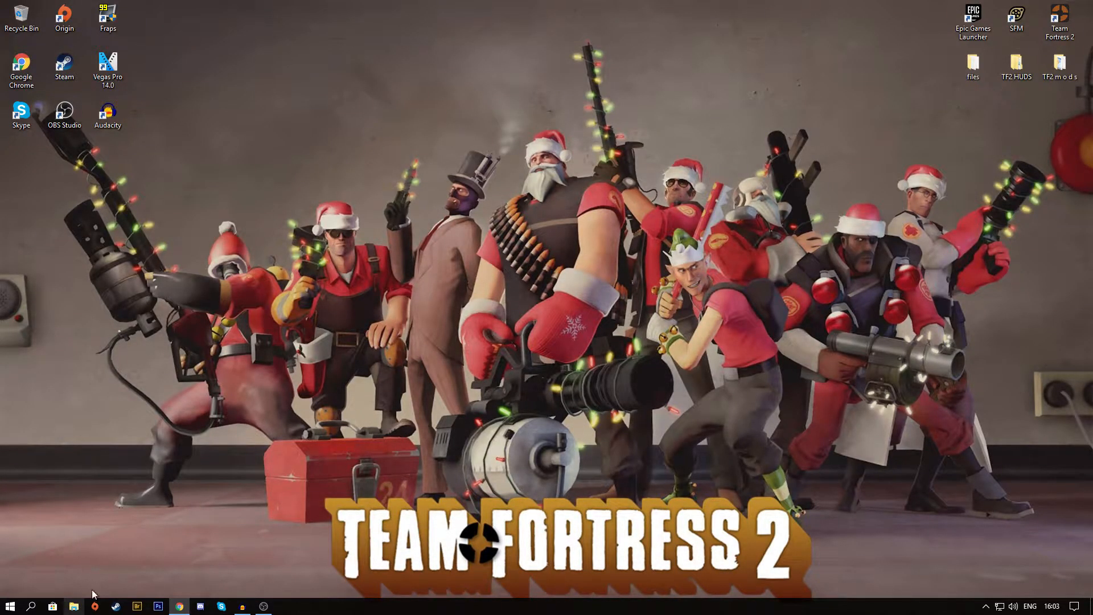
left_click(73, 606)
left_click(198, 169)
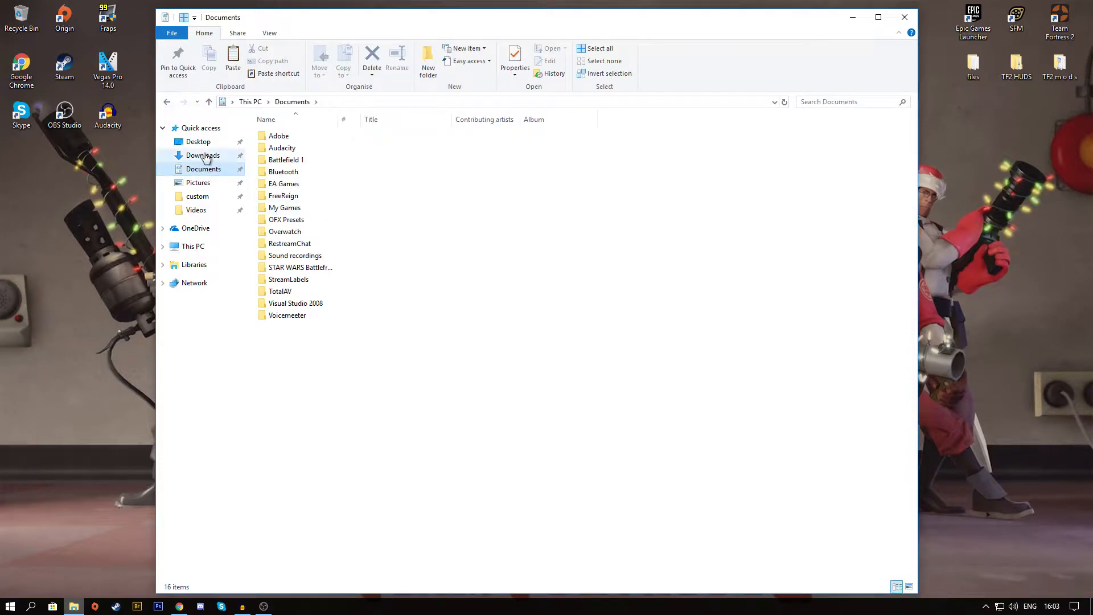
left_click(203, 156)
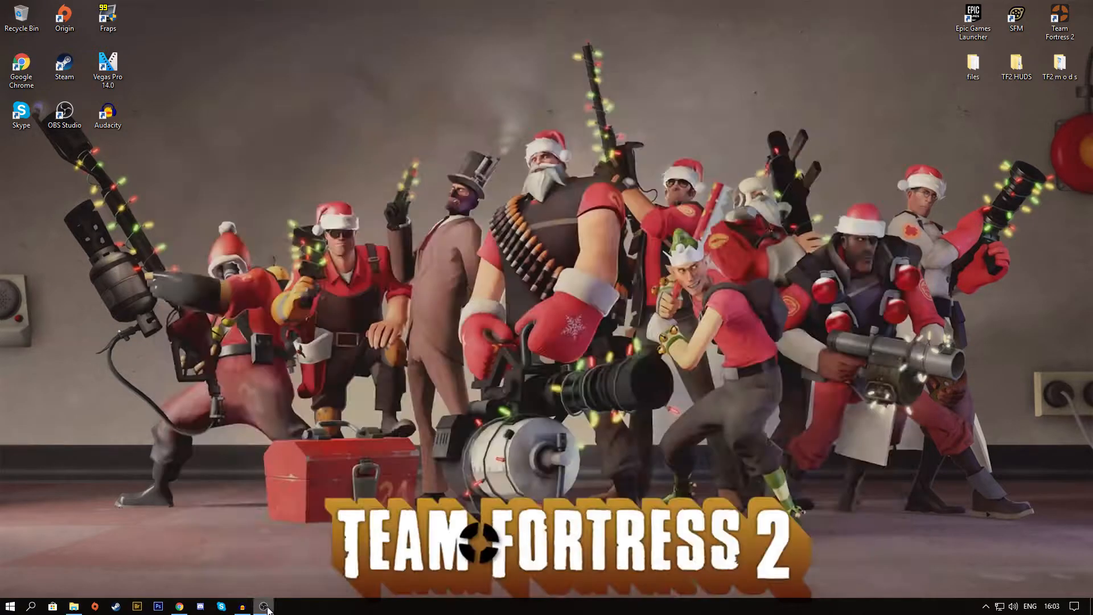
left_click(264, 606)
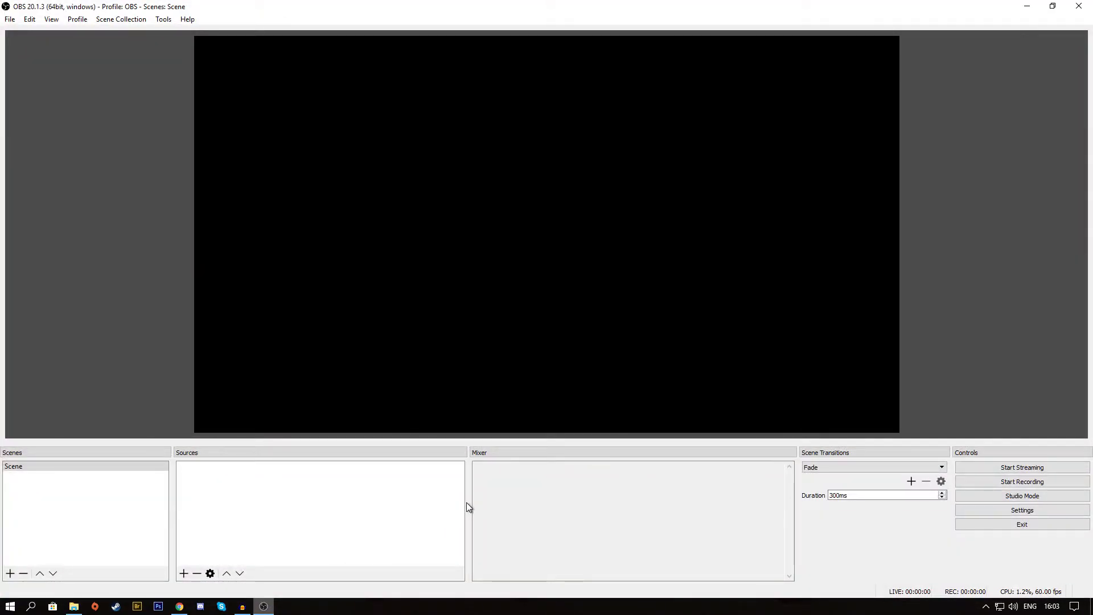
Step: Disable the scene preview and enable it again
right_click(516, 300)
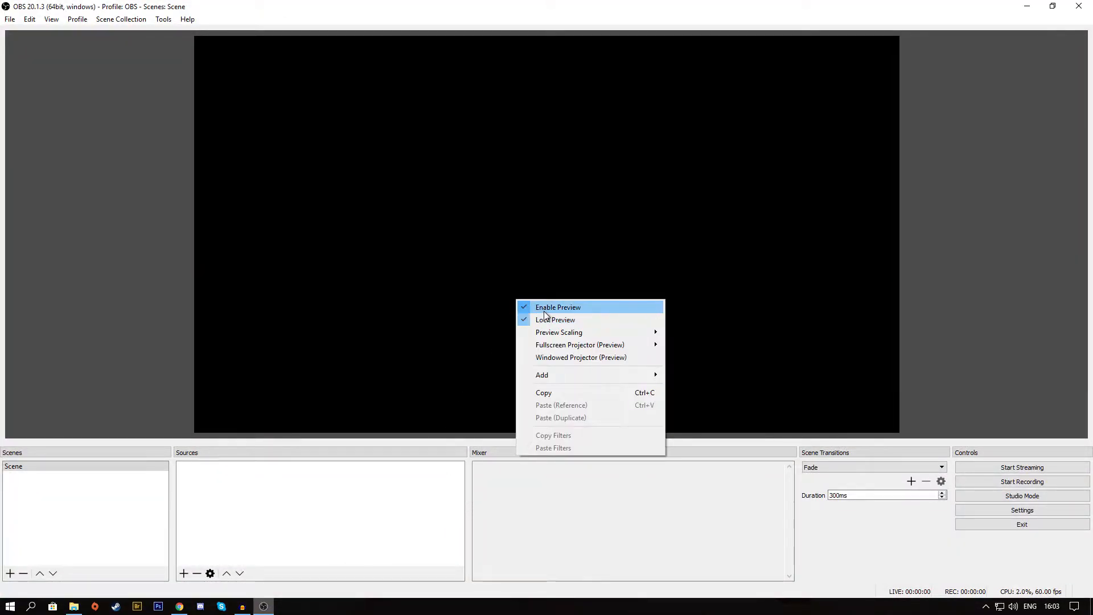
left_click(555, 308)
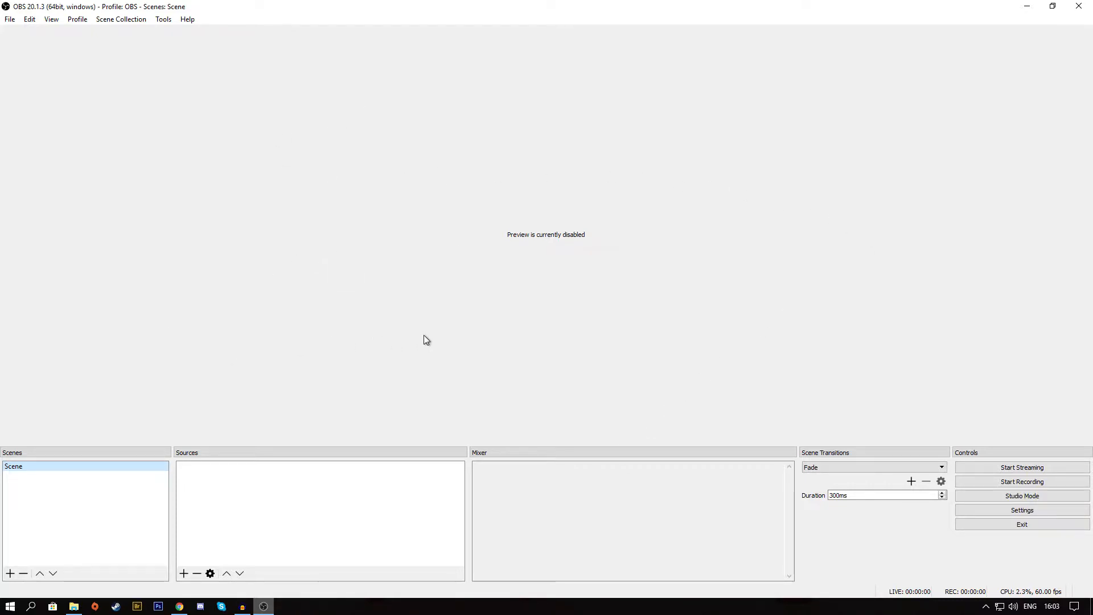
right_click(487, 291)
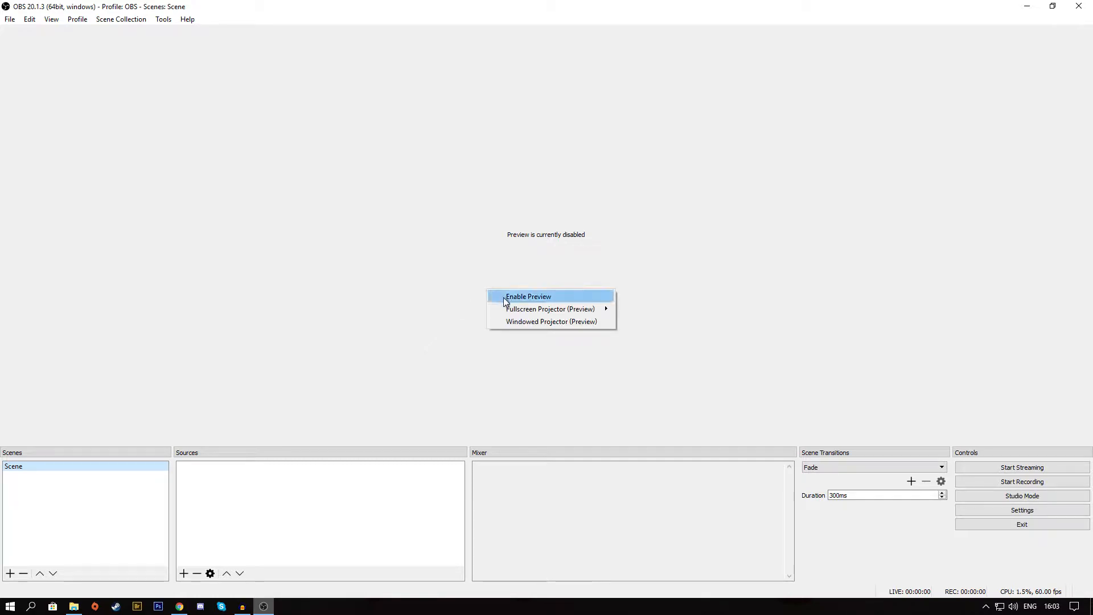
right_click(431, 277)
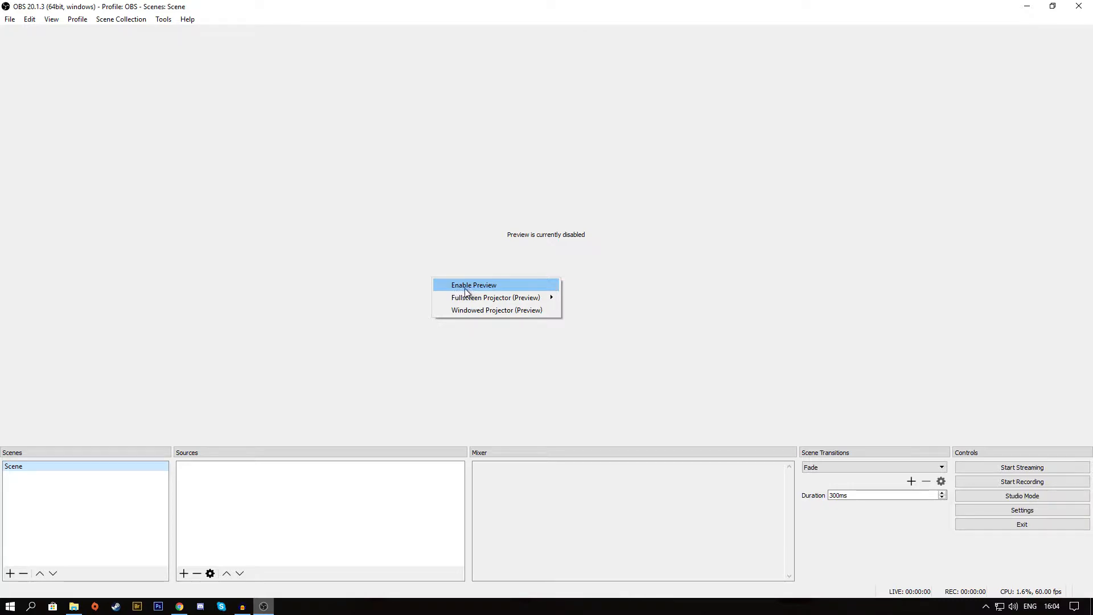
left_click(468, 288)
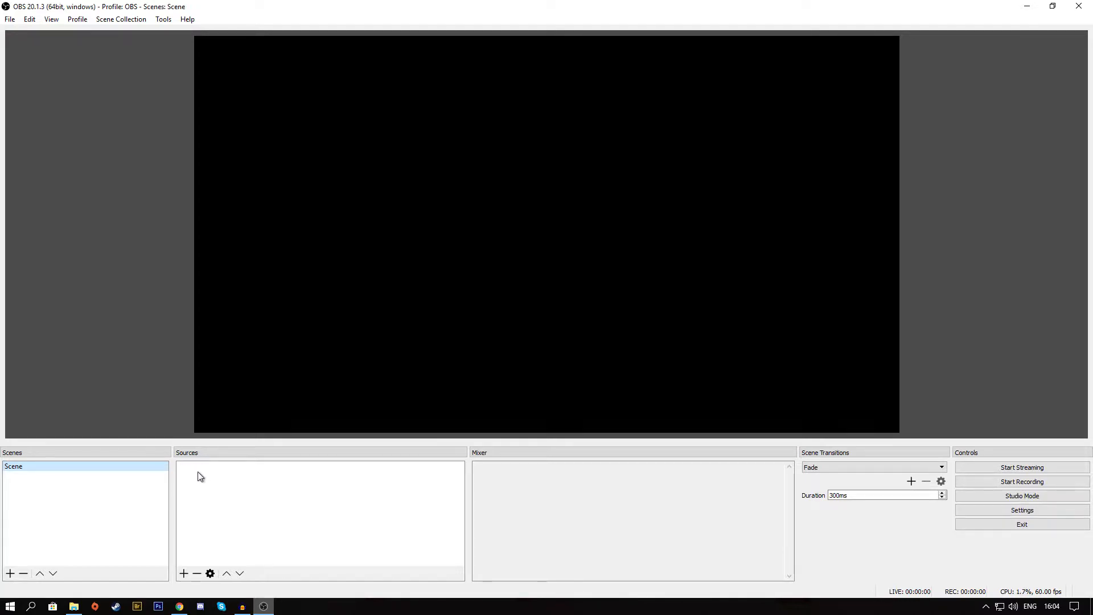
Step: Add a new Display Capture source named "Display Capture" to the scene
left_click(227, 483)
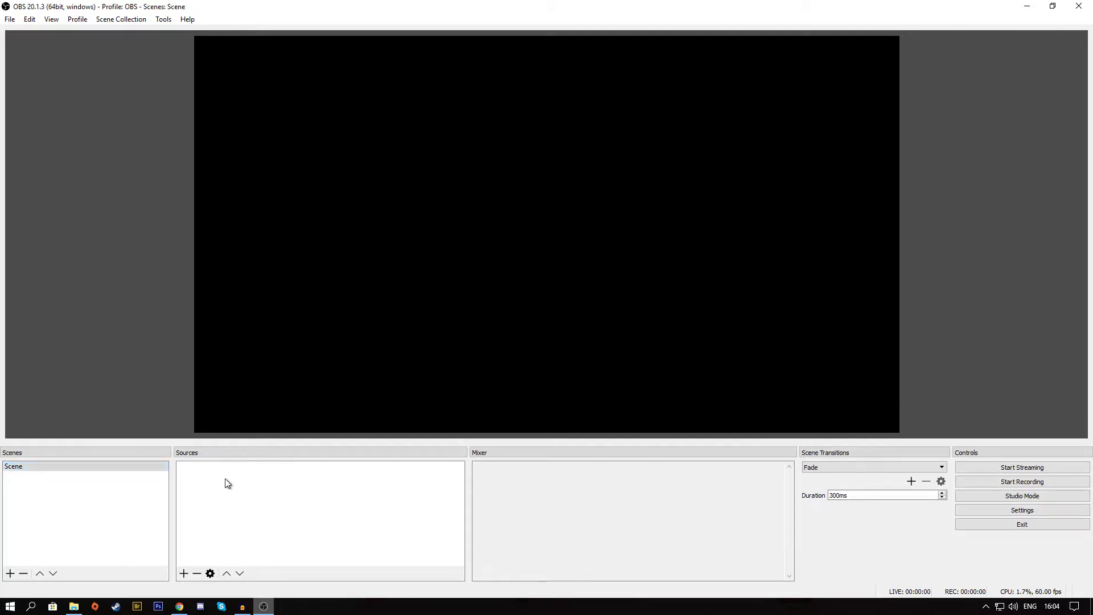
right_click(215, 473)
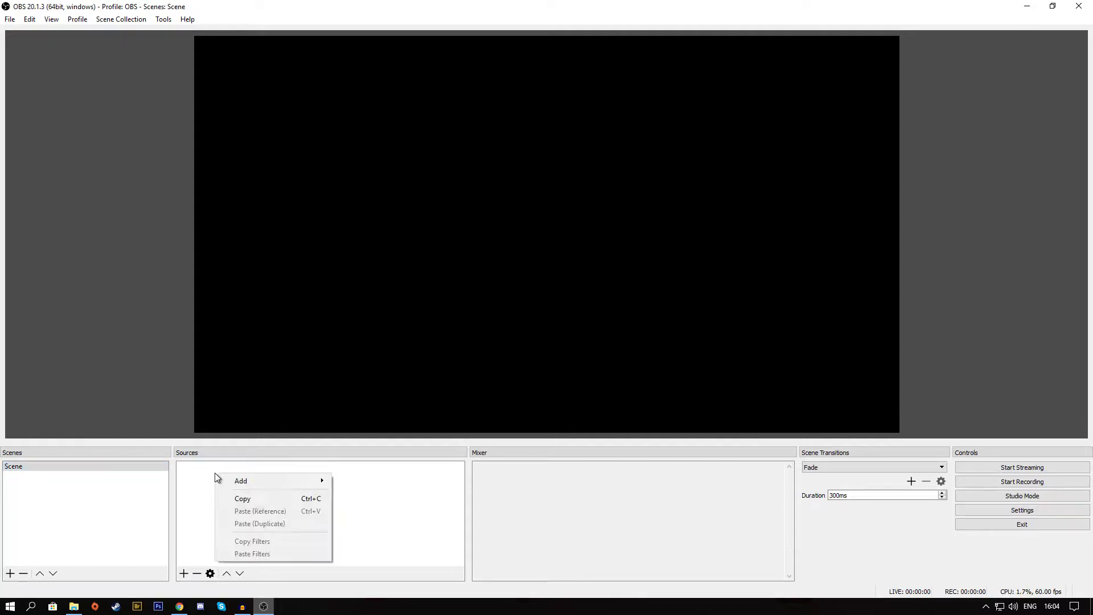
mouse_move(232, 479)
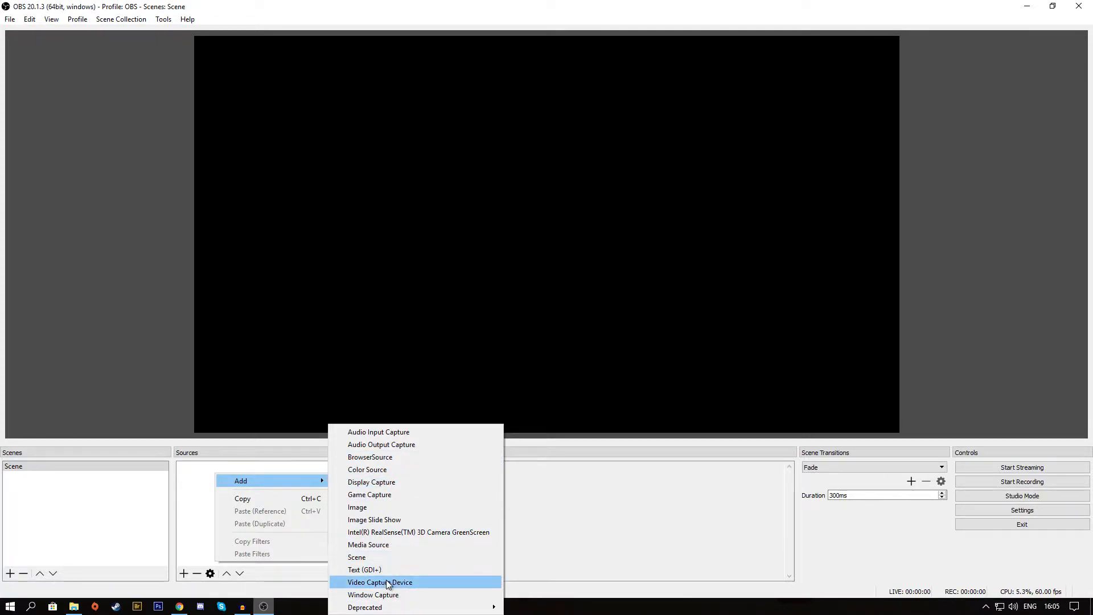
left_click(392, 482)
left_click(569, 382)
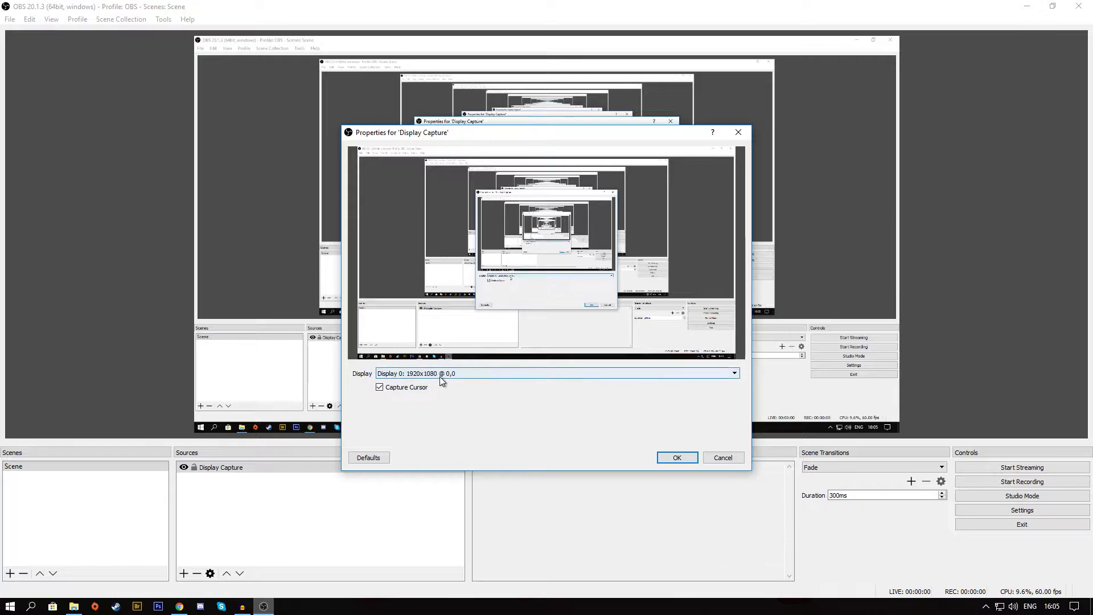
Step: Set the source to capture Display 0: 1920x1080 @ 0,0 with cursor capture enabled, and accept its properties
left_click(419, 389)
left_click(410, 387)
left_click(413, 374)
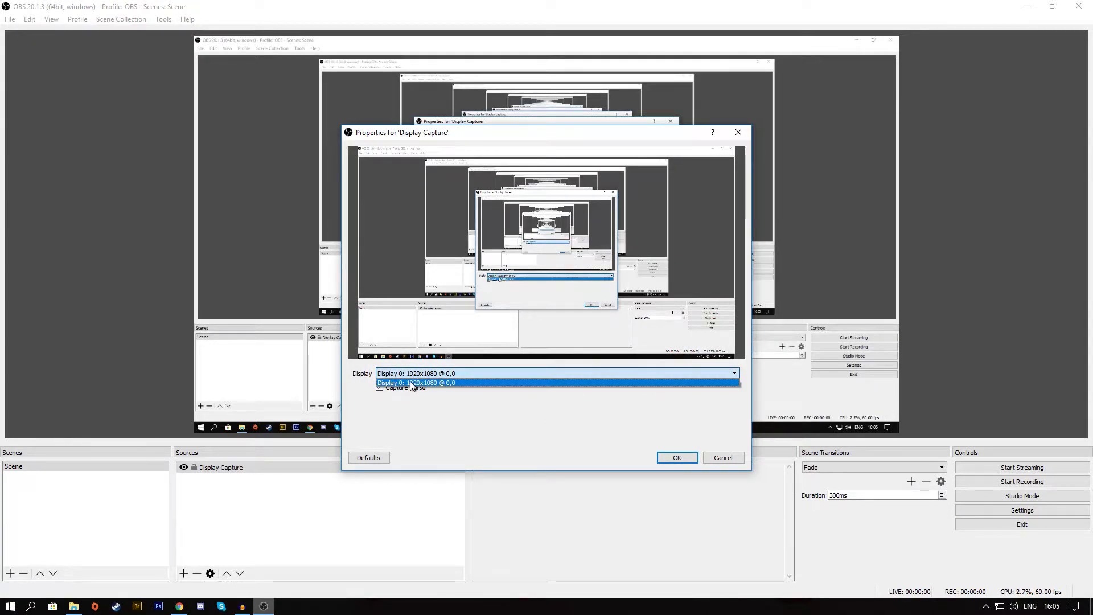
left_click(416, 383)
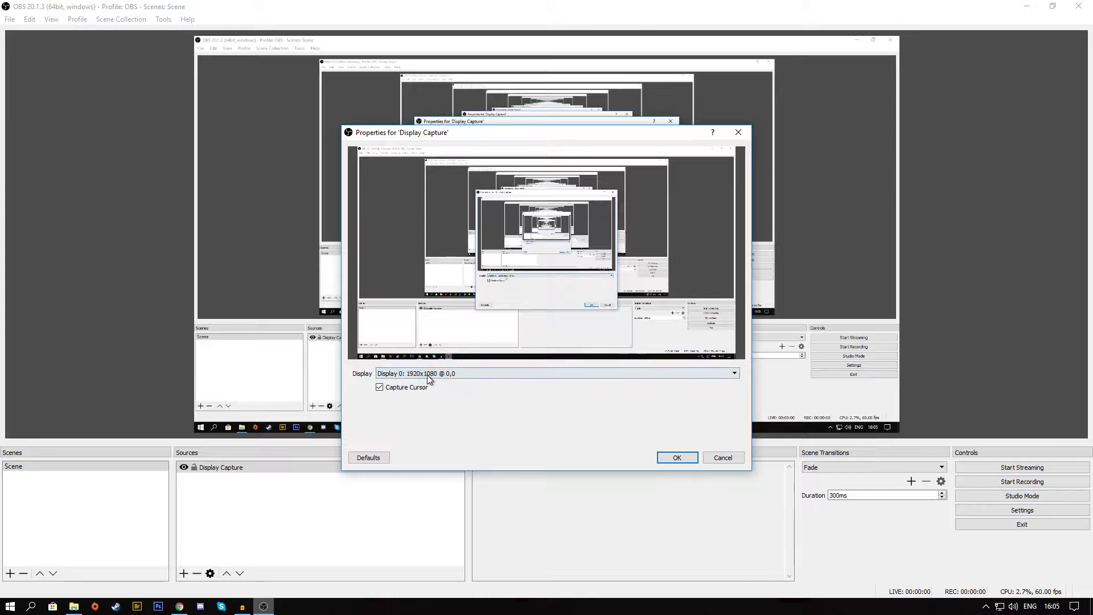
left_click(420, 373)
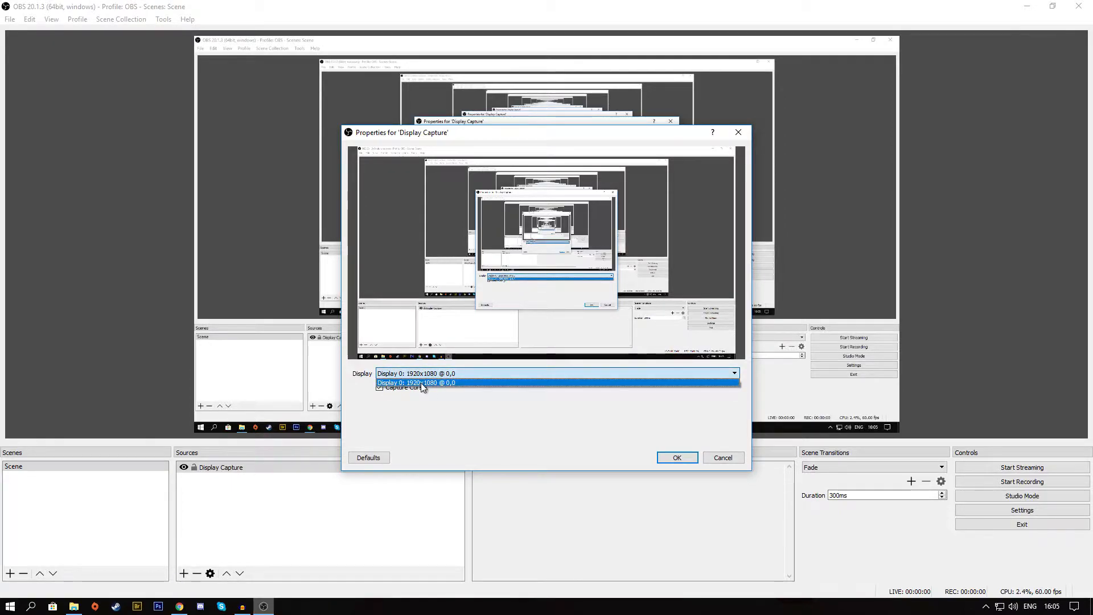
left_click(420, 382)
left_click(677, 457)
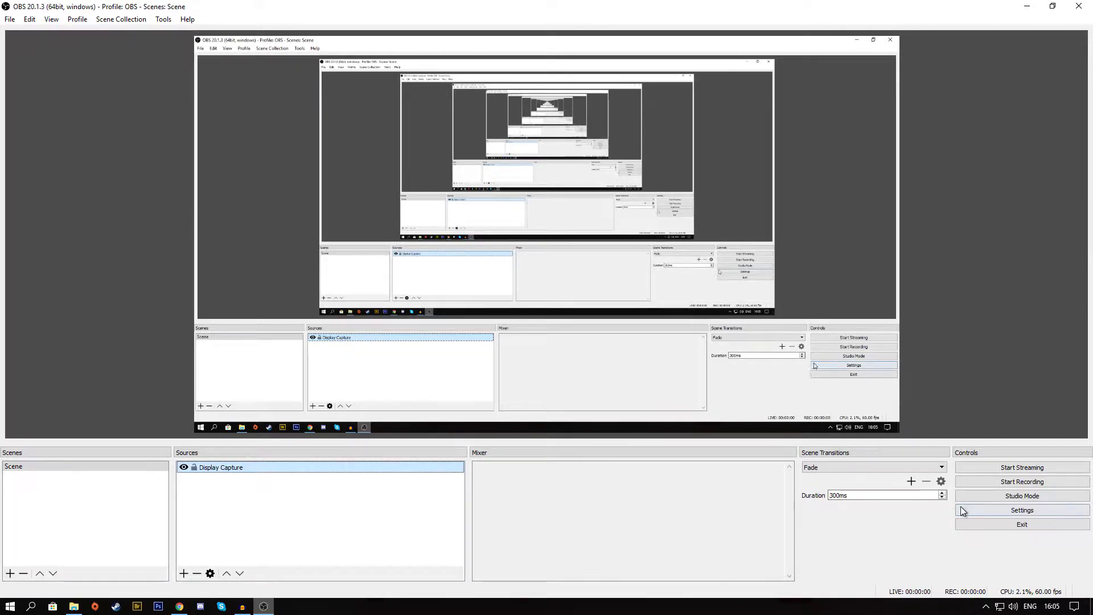
Step: In the general settings, set the theme to Dark and enable automatic recording when streaming, keeping English as the language
left_click(978, 511)
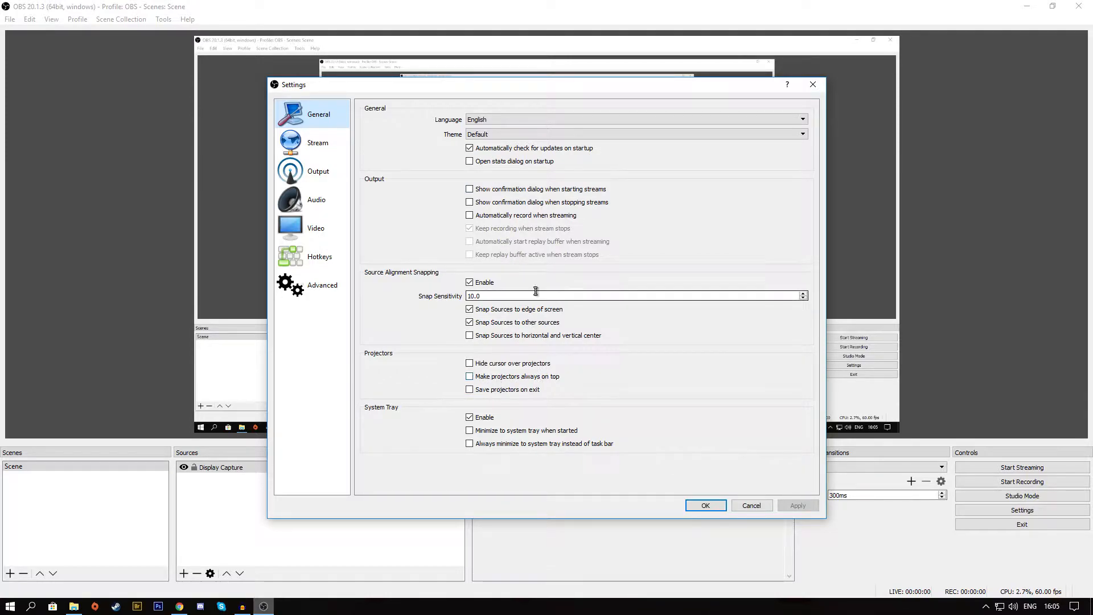
left_click(493, 136)
left_click(477, 145)
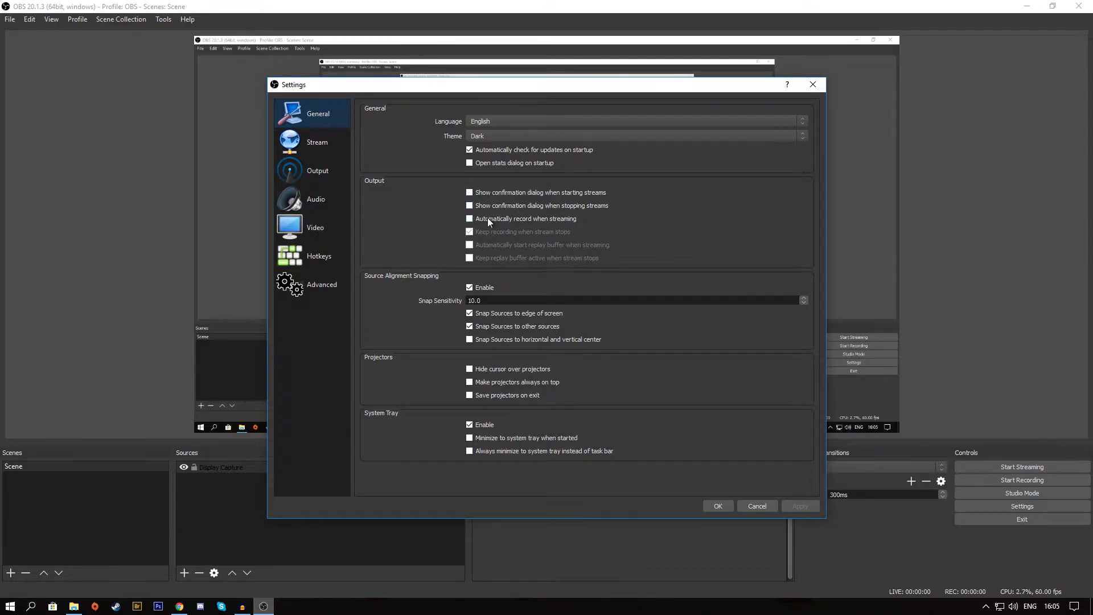
left_click(470, 219)
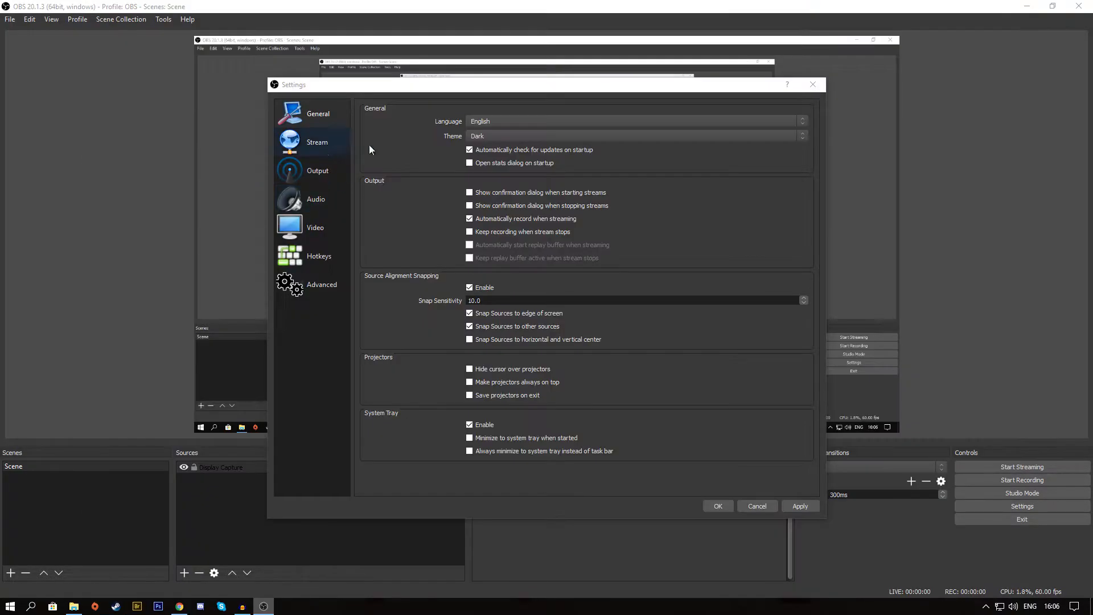
left_click(479, 120)
left_click(479, 119)
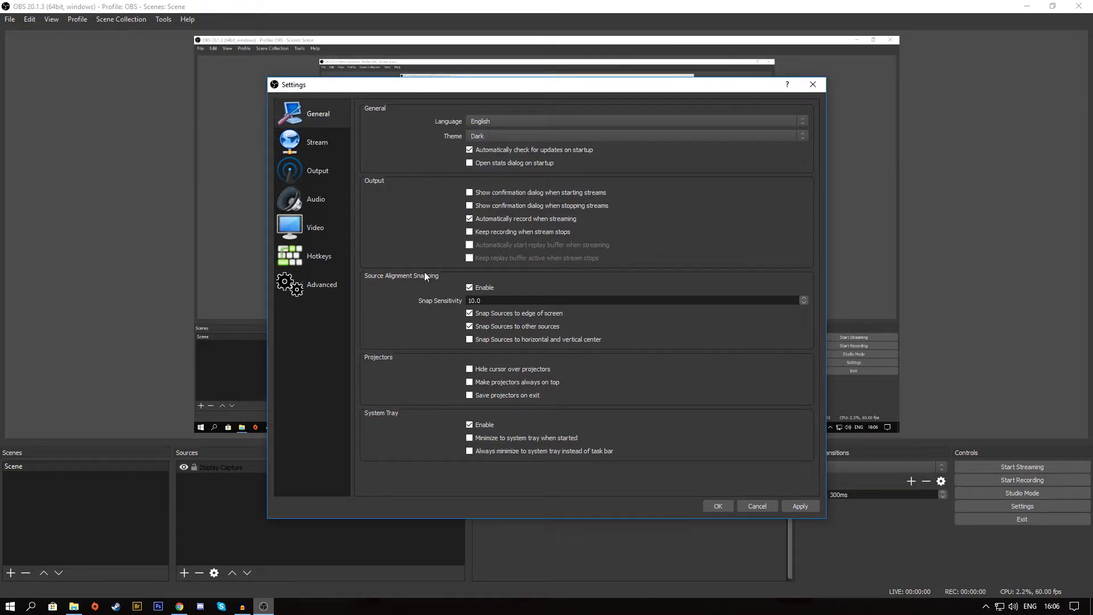
Step: Bring up the Stream settings, and open YouTube's Creator Studio dashboard in a new Google Chrome tab
left_click(306, 143)
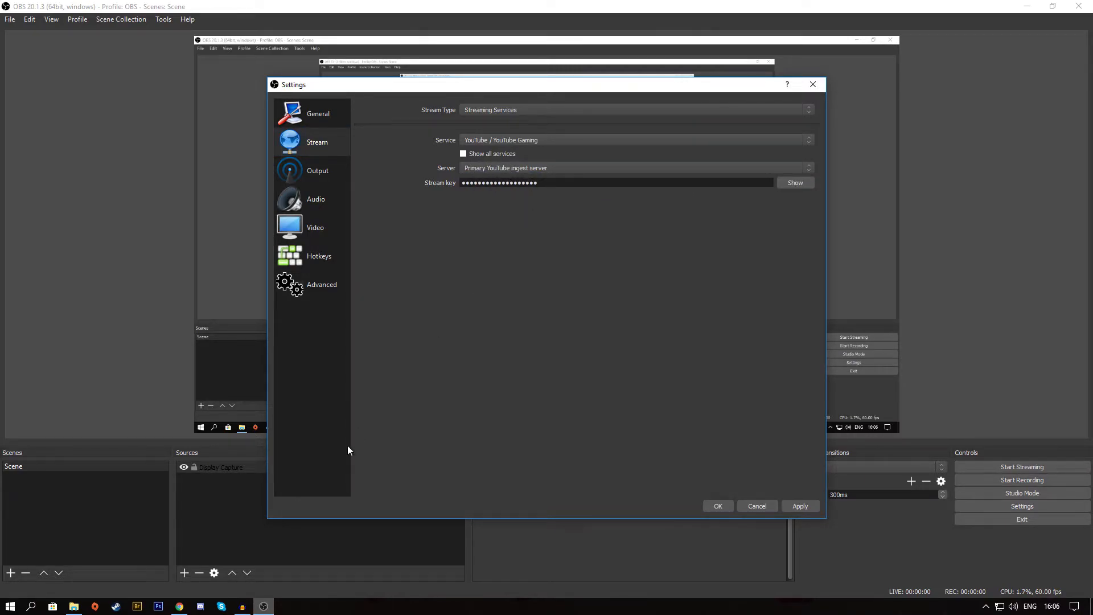
left_click(179, 606)
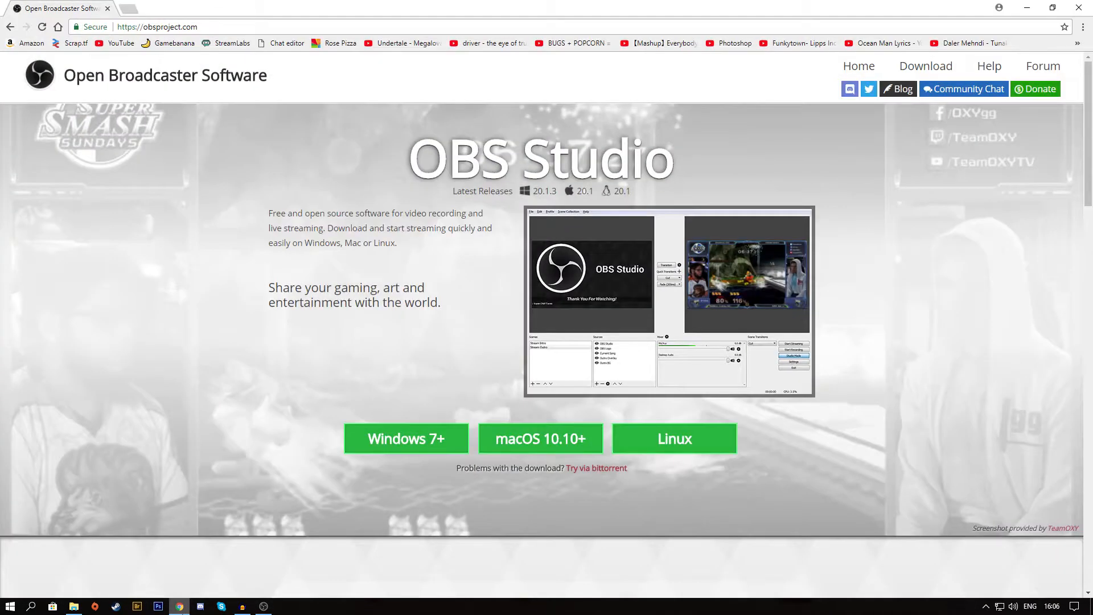
left_click(129, 8)
left_click(127, 43)
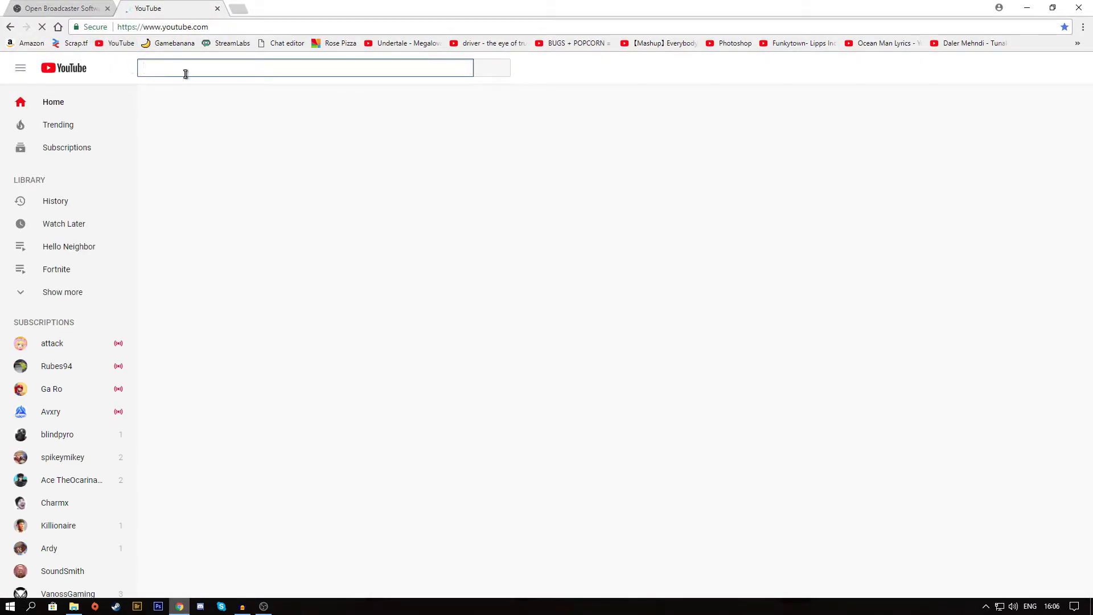
left_click(1066, 75)
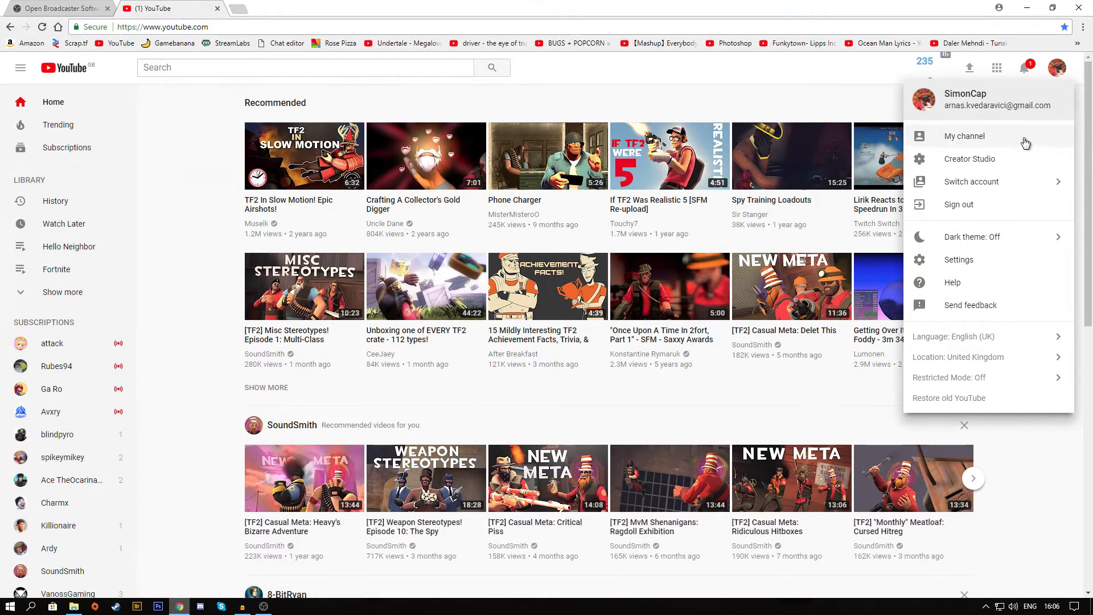
left_click(980, 165)
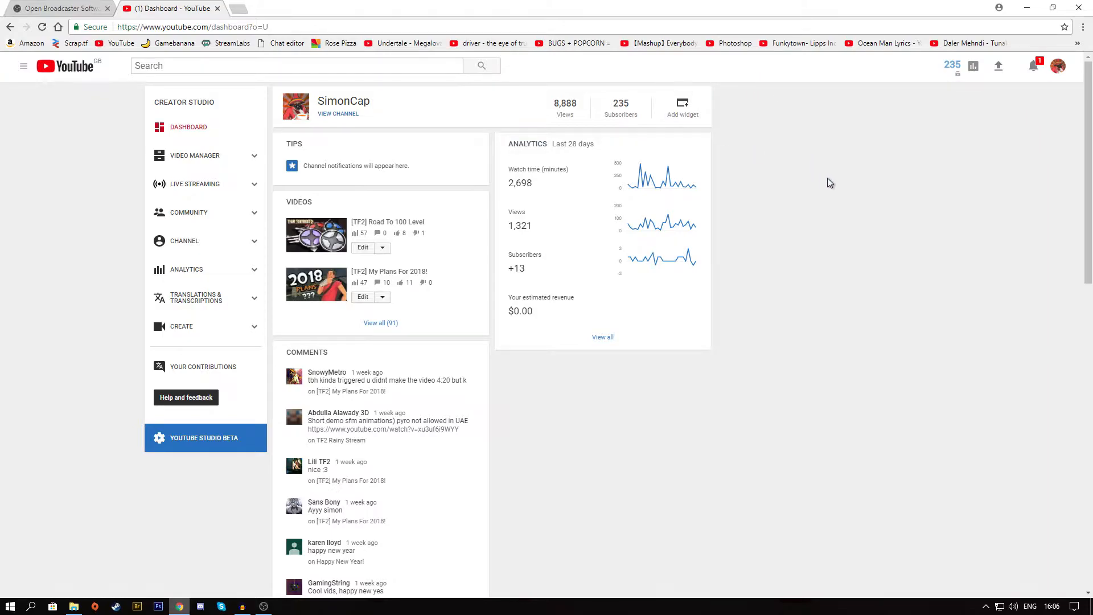
scroll(746, 196, "down", 2)
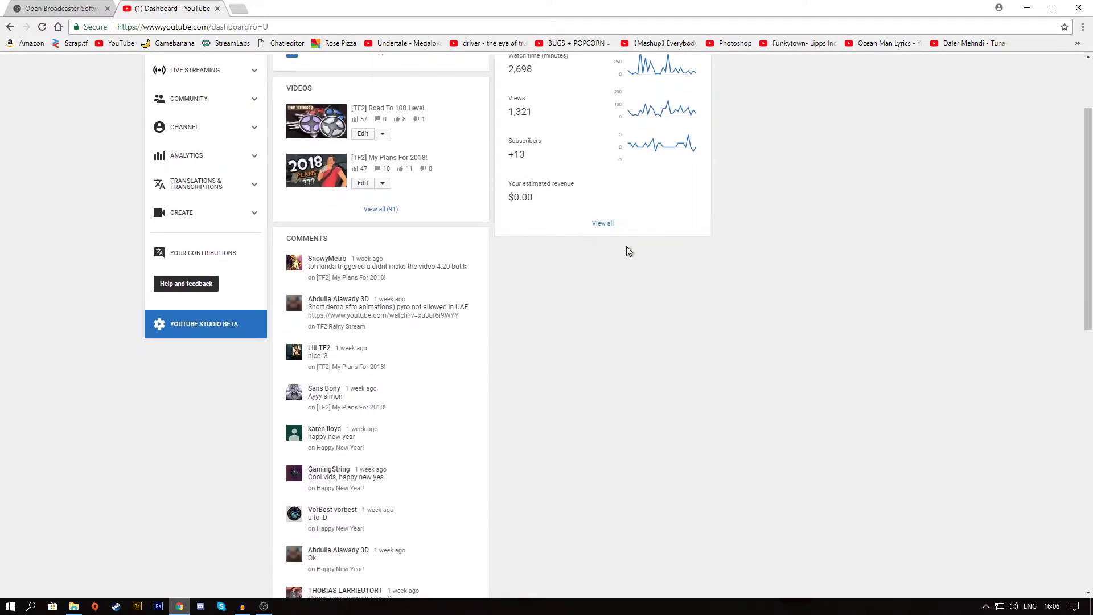
scroll(623, 253, "up", 2)
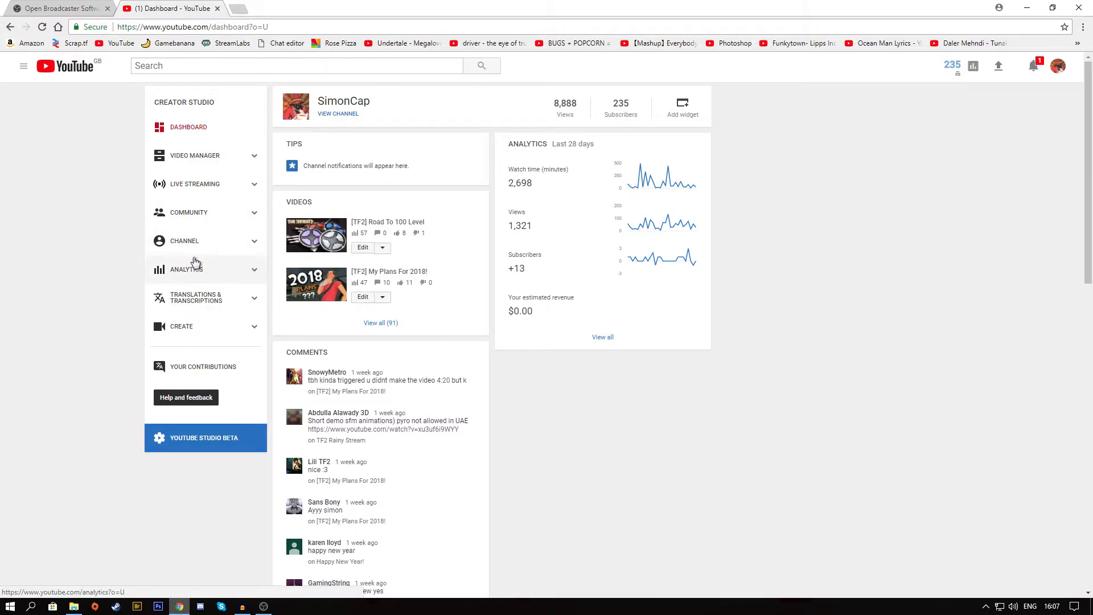
Step: Open the channel's Status and features page in Creator Studio and look over the list of features
left_click(210, 223)
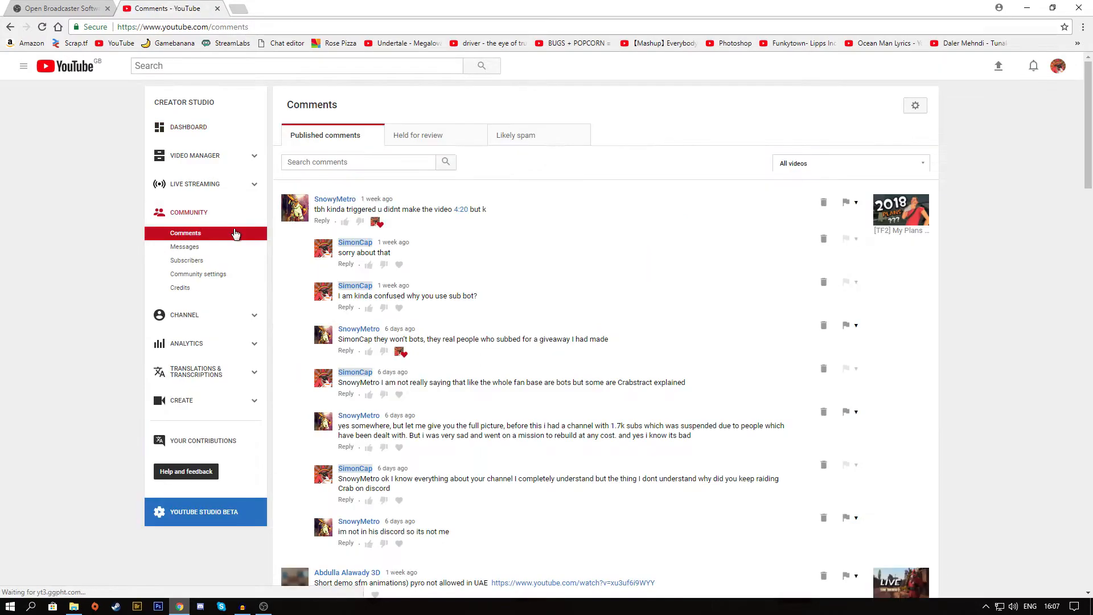
left_click(216, 315)
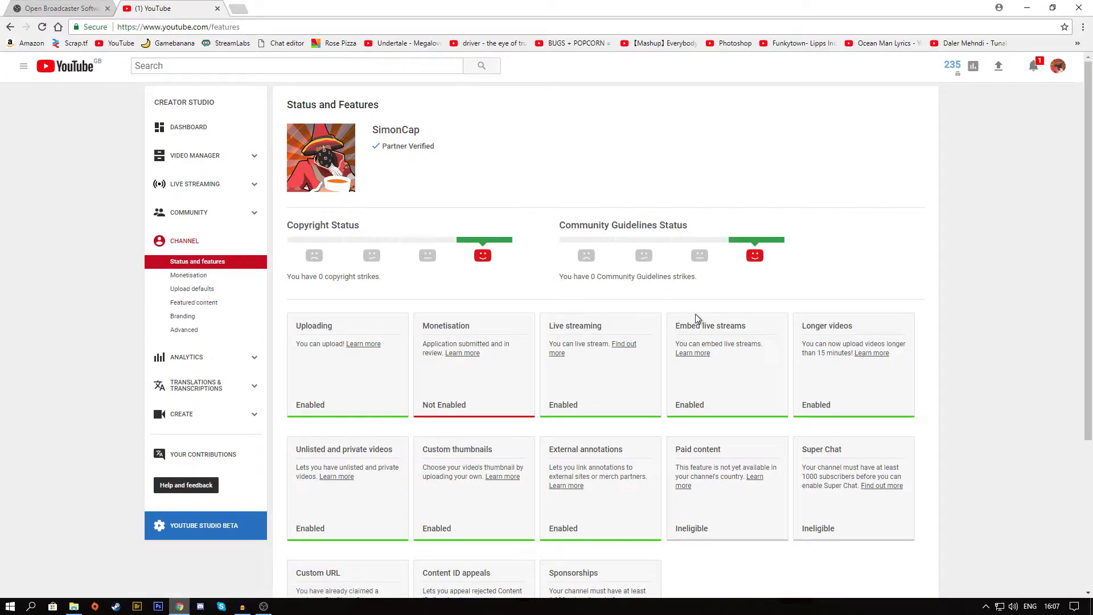
scroll(514, 391, "down", 3)
scroll(514, 387, "down", 1)
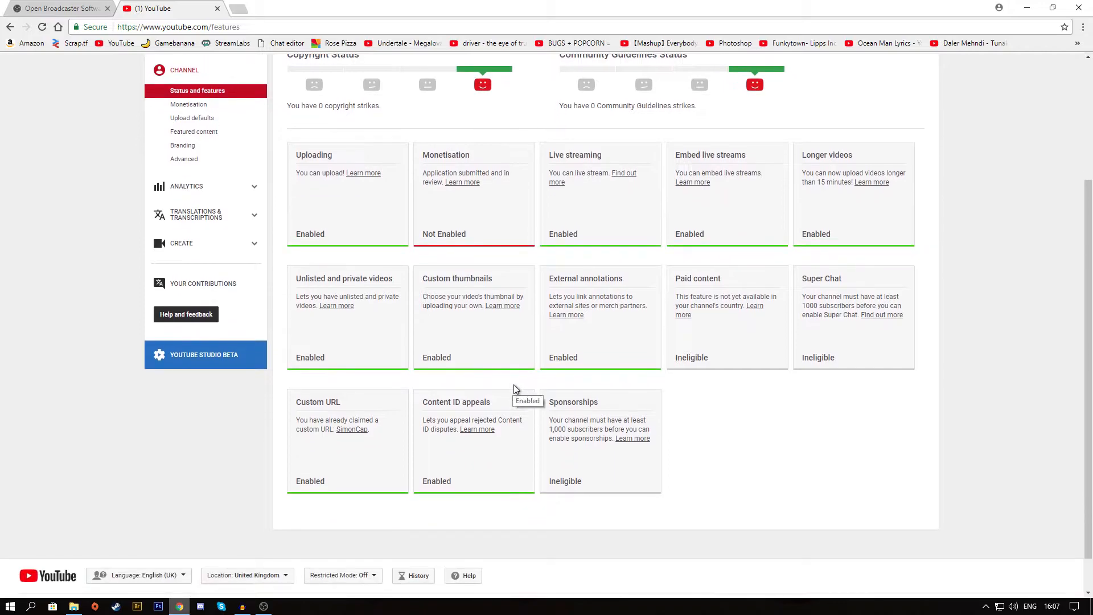
scroll(535, 375, "up", 2)
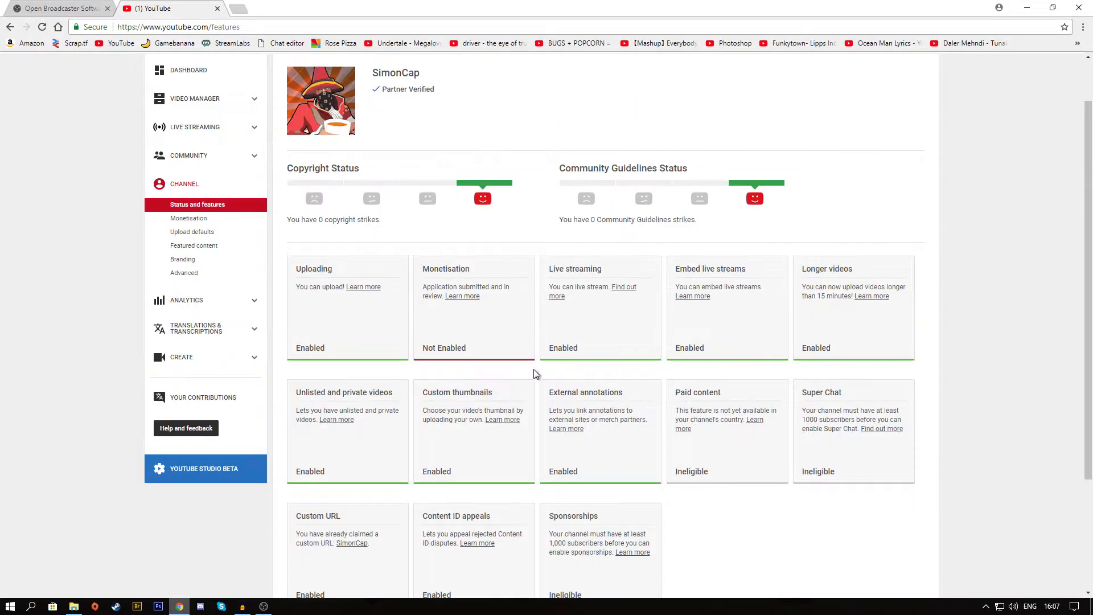
Step: Check the status of the Live streaming and Monetisation features, then look through the remaining features on the page
double_click(561, 347)
left_click_drag(416, 349, 483, 347)
left_click(482, 347)
scroll(498, 336, "down", 3)
left_click_drag(630, 378, 601, 398)
left_click(595, 416)
scroll(593, 419, "up", 4)
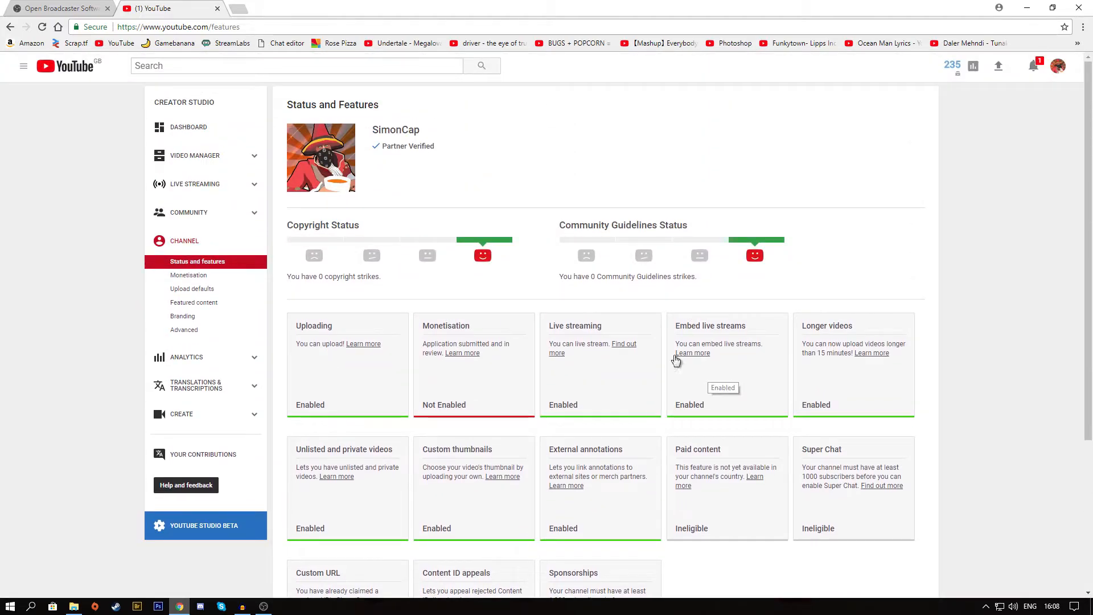
Step: Examine the Embed live streams description by highlighting its text on the Status and features page
left_click_drag(701, 326, 676, 342)
left_click(723, 341)
left_click(759, 346)
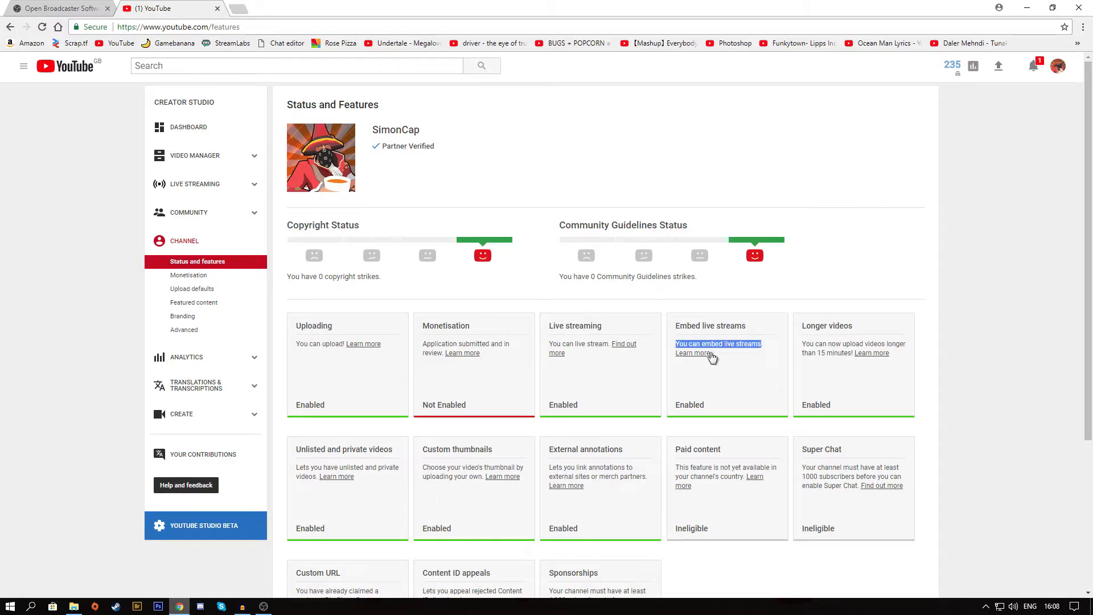
left_click(732, 362)
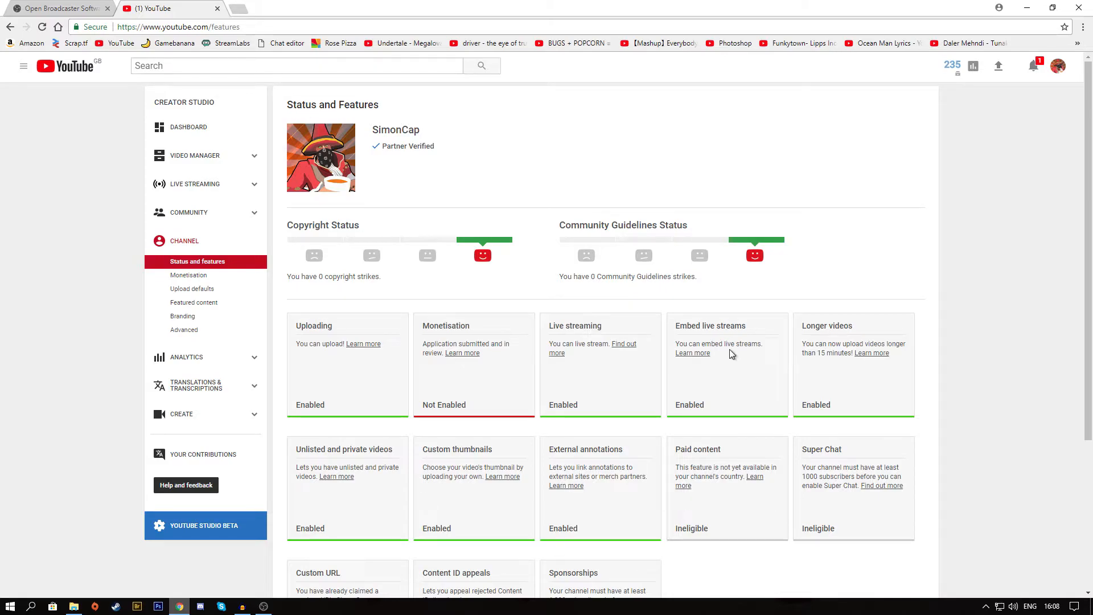
left_click_drag(732, 347, 765, 348)
left_click(776, 365)
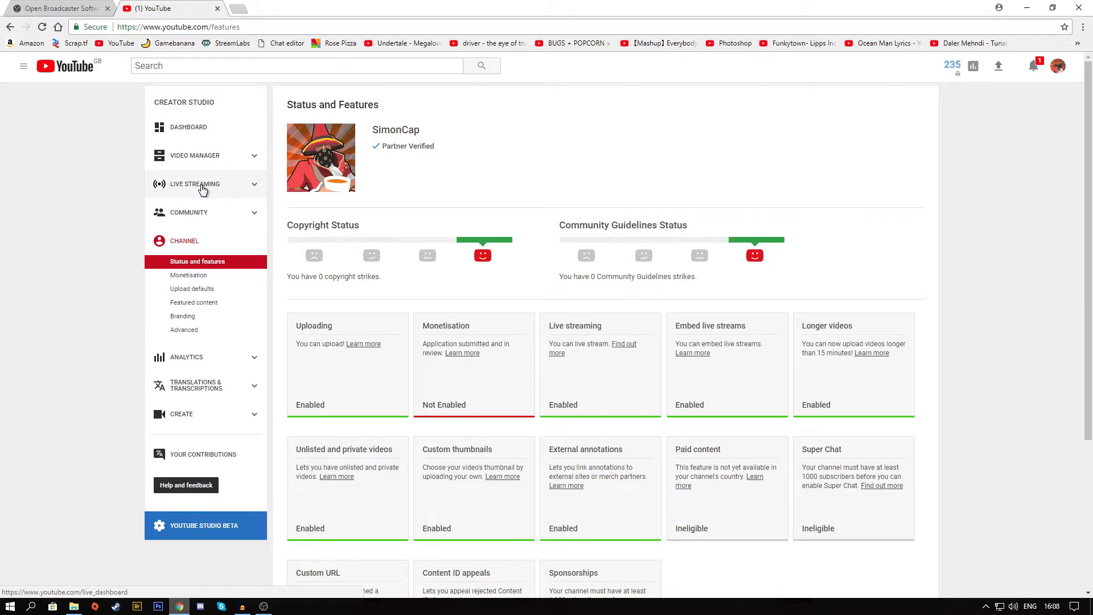
Step: Open the Live Streaming dashboard and locate the server URL and stream name/key under Encoder Setup
left_click(202, 188)
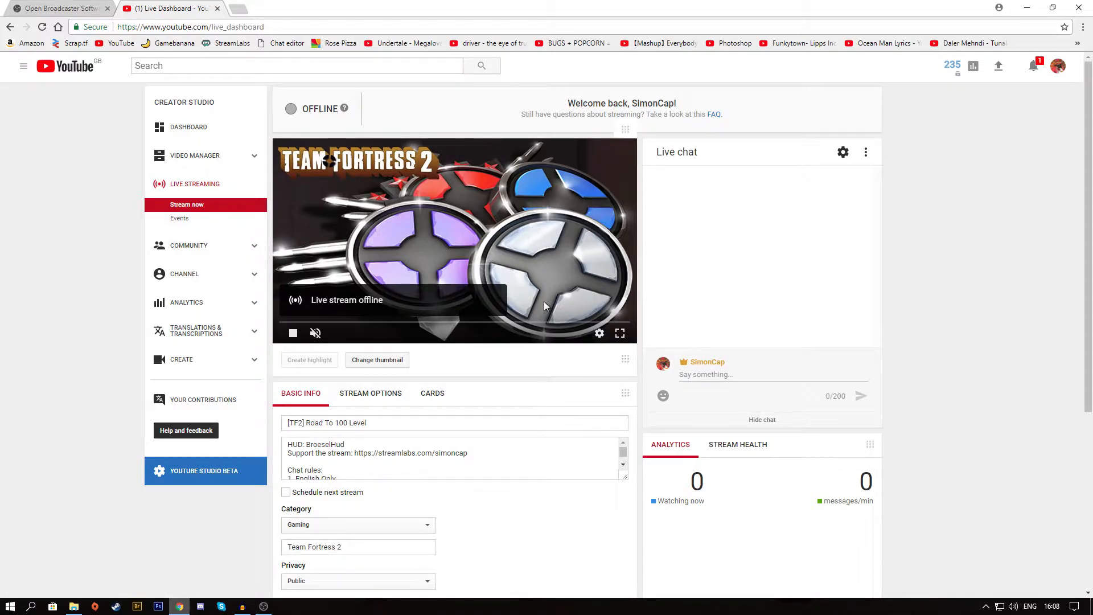
scroll(493, 357, "down", 3)
scroll(493, 357, "up", 3)
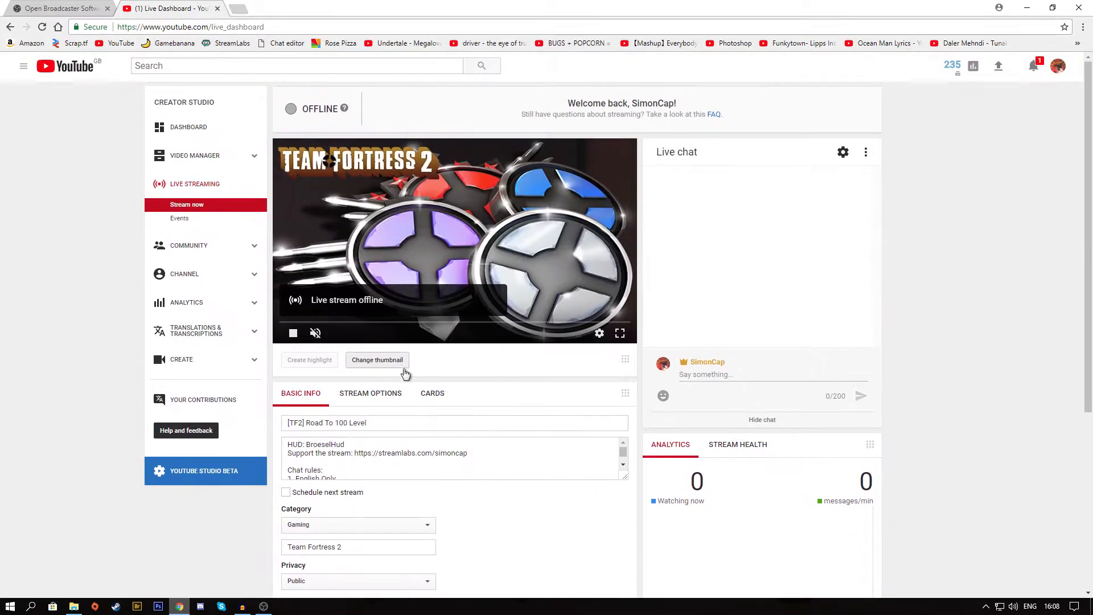
scroll(395, 405, "down", 1)
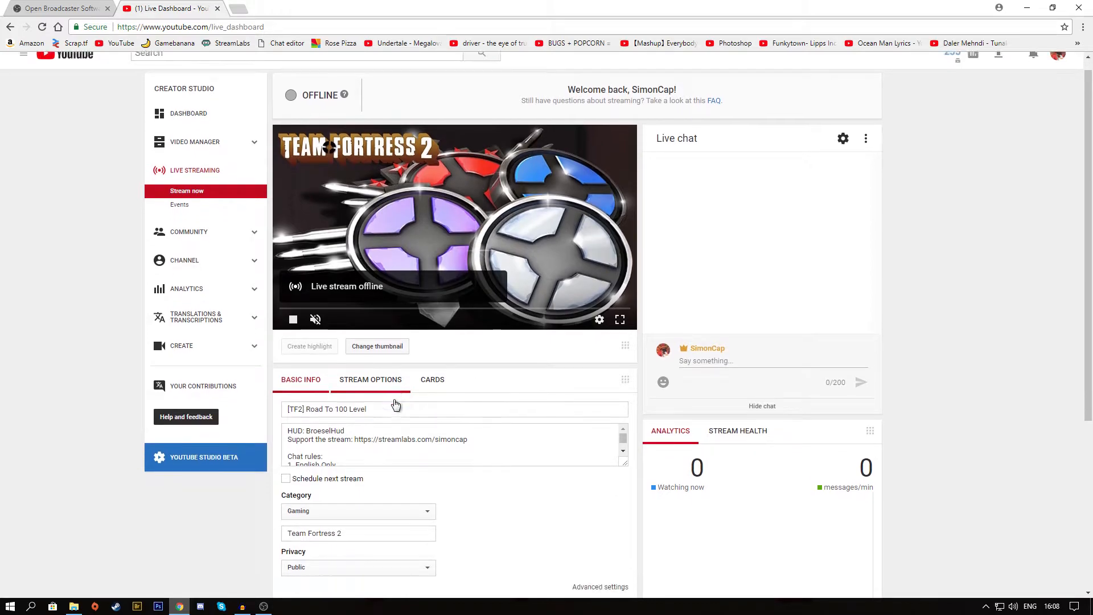
scroll(385, 333, "down", 3)
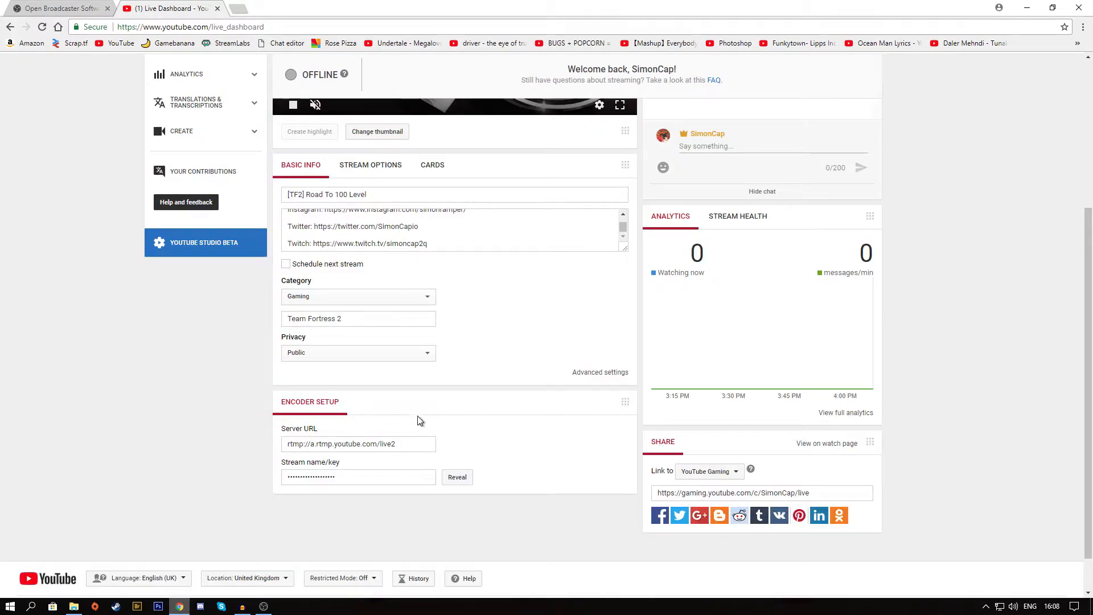
scroll(420, 425, "up", 4)
scroll(484, 420, "down", 1)
scroll(510, 480, "down", 4)
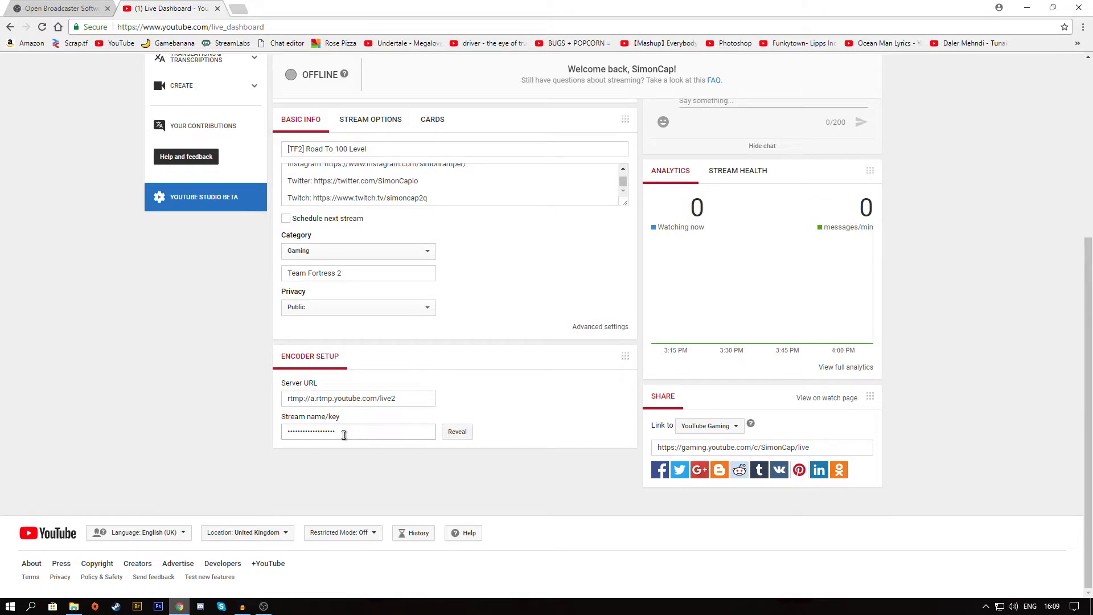
Step: Switch back to OBS and select YouTube / YouTube Gaming as the streaming service
left_click(263, 606)
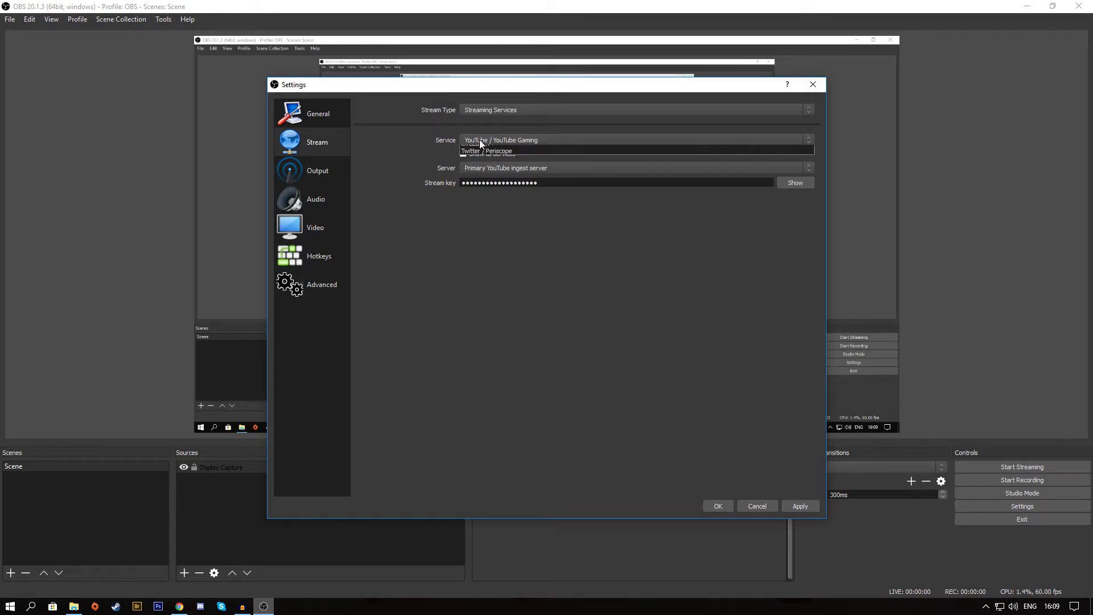
left_click(480, 139)
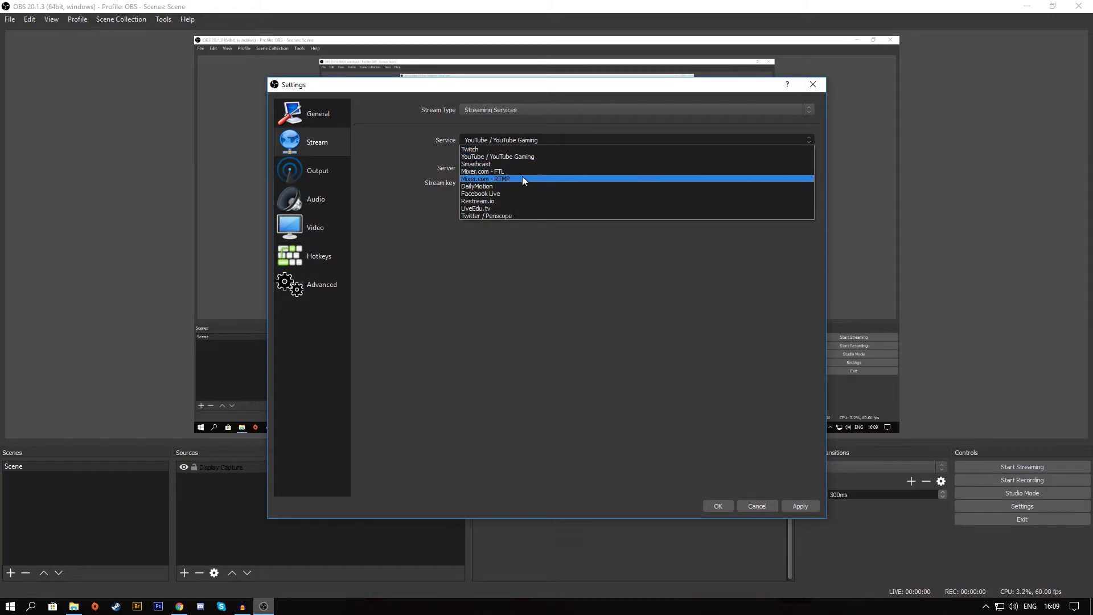
left_click(480, 157)
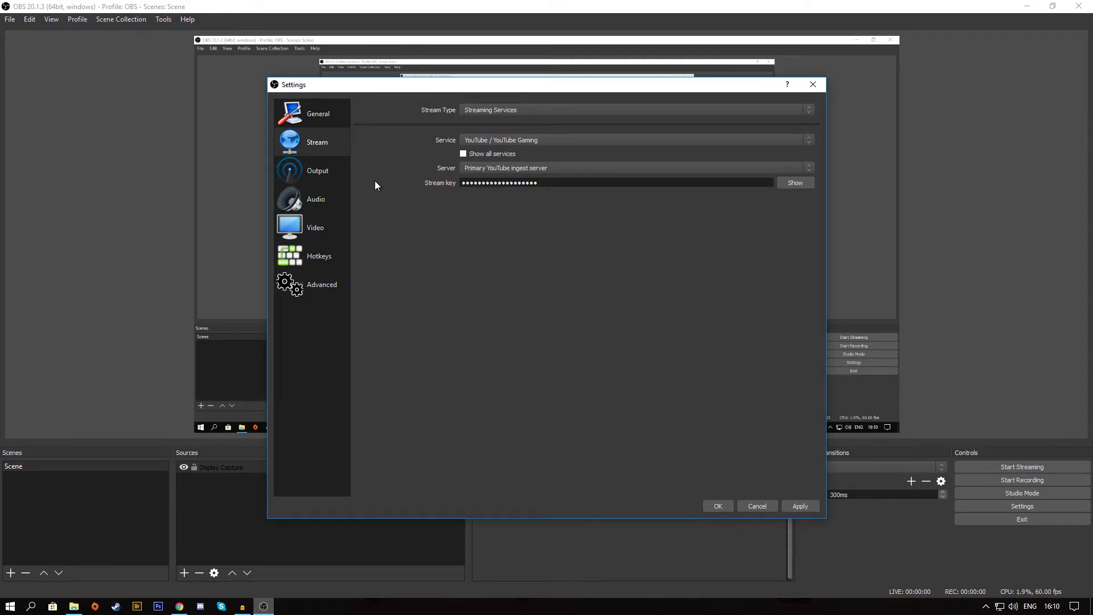
Step: In the Output settings, choose NVENC H.264 as the streaming encoder after comparing it with x264
left_click(344, 181)
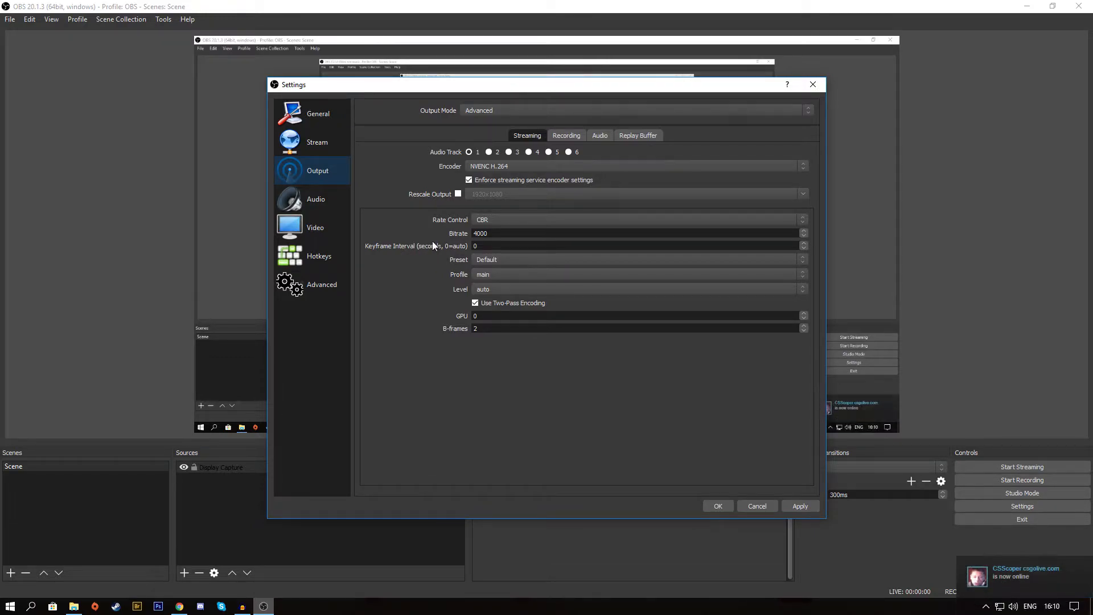
left_click(490, 169)
left_click(490, 166)
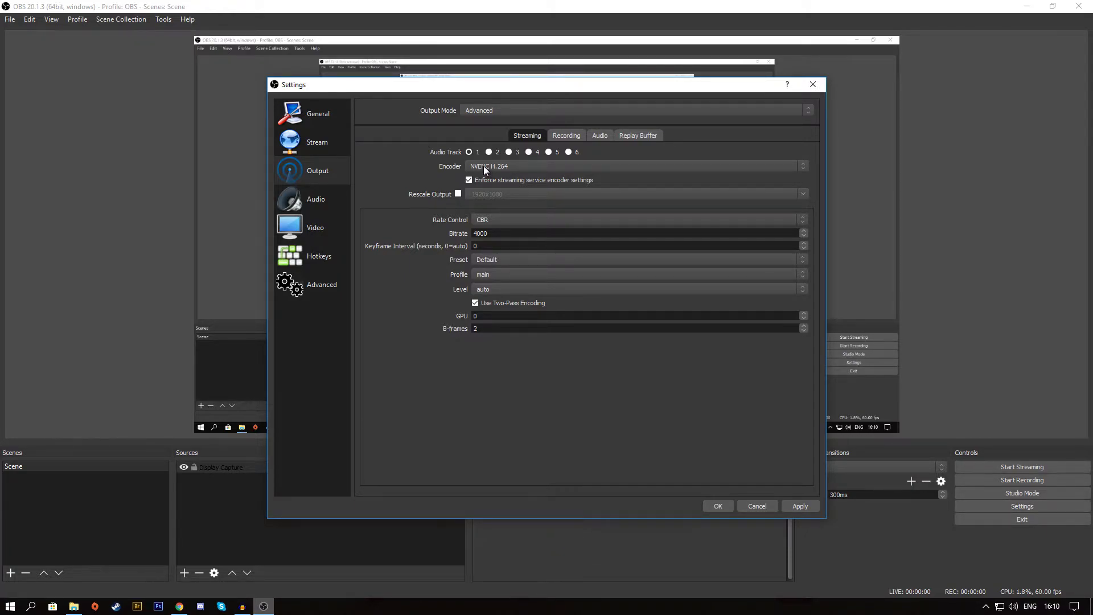
left_click(493, 169)
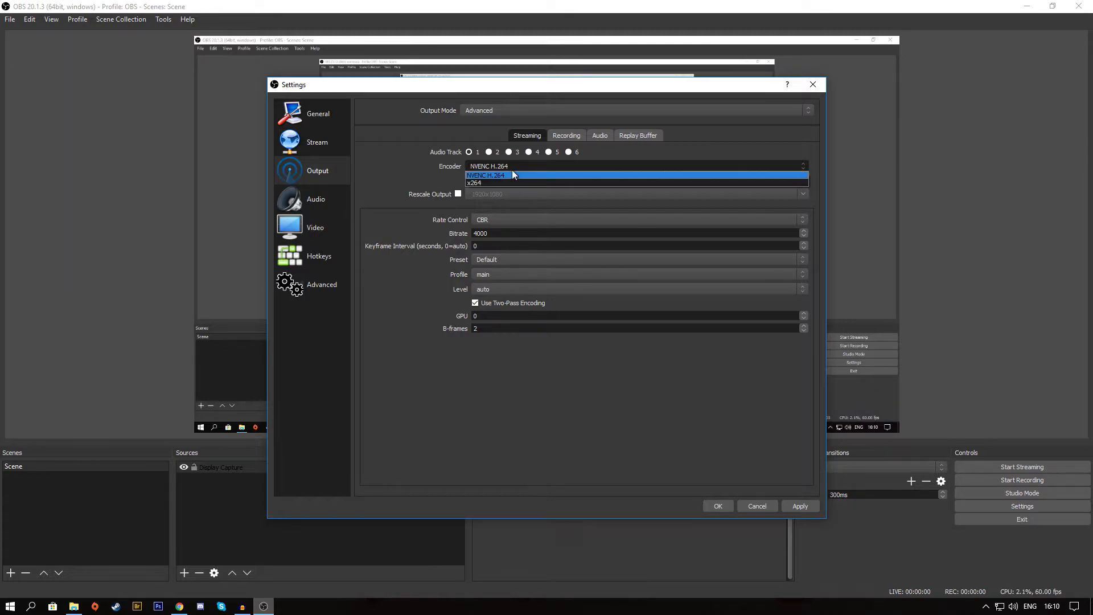
left_click(516, 165)
left_click(494, 164)
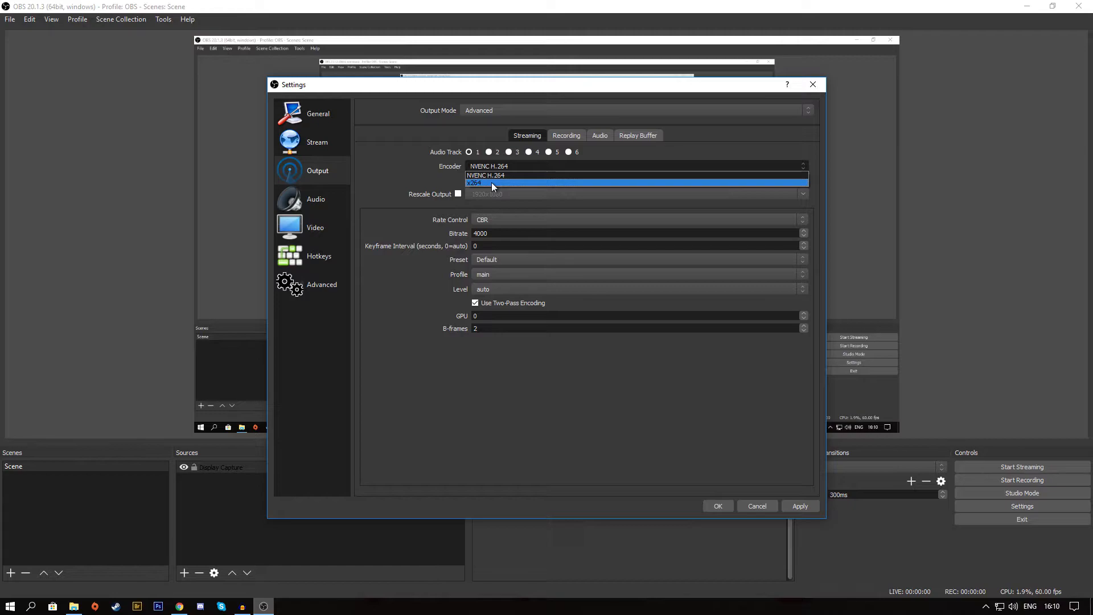
left_click(492, 175)
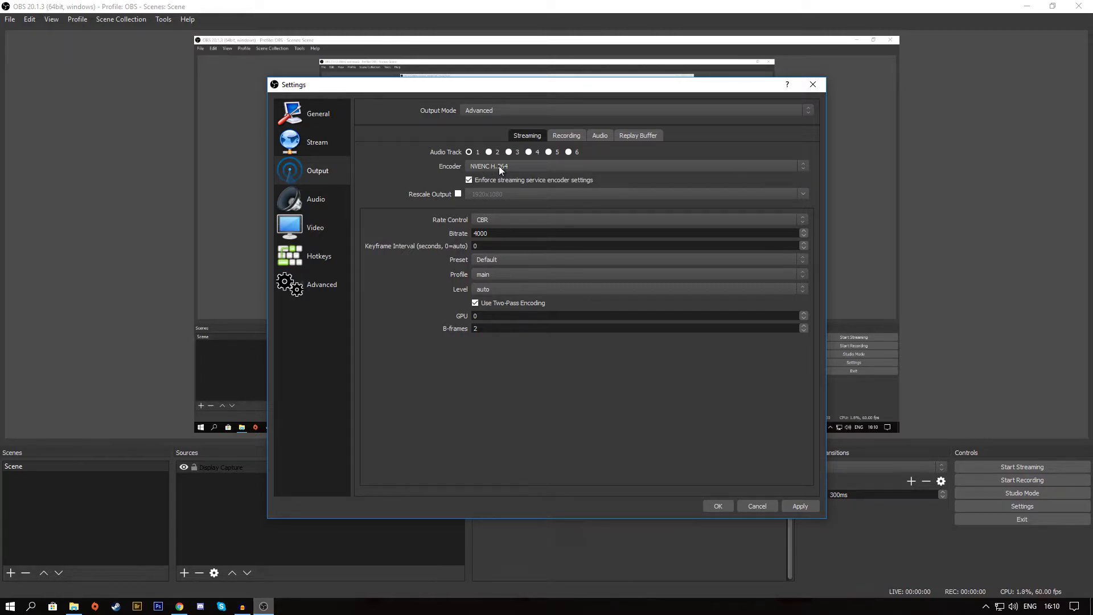
left_click(498, 166)
left_click(497, 175)
Step: Set the streaming bitrate to 4000 with CBR rate control, and apply the settings
type("4000")
left_click(483, 220)
left_click(483, 221)
left_click(480, 220)
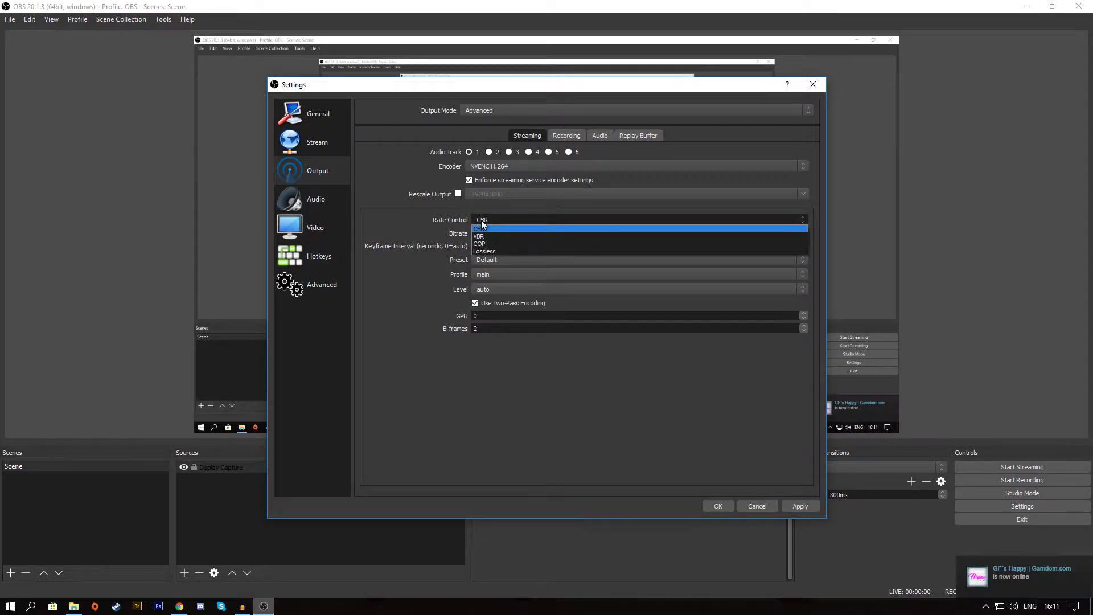
left_click(481, 228)
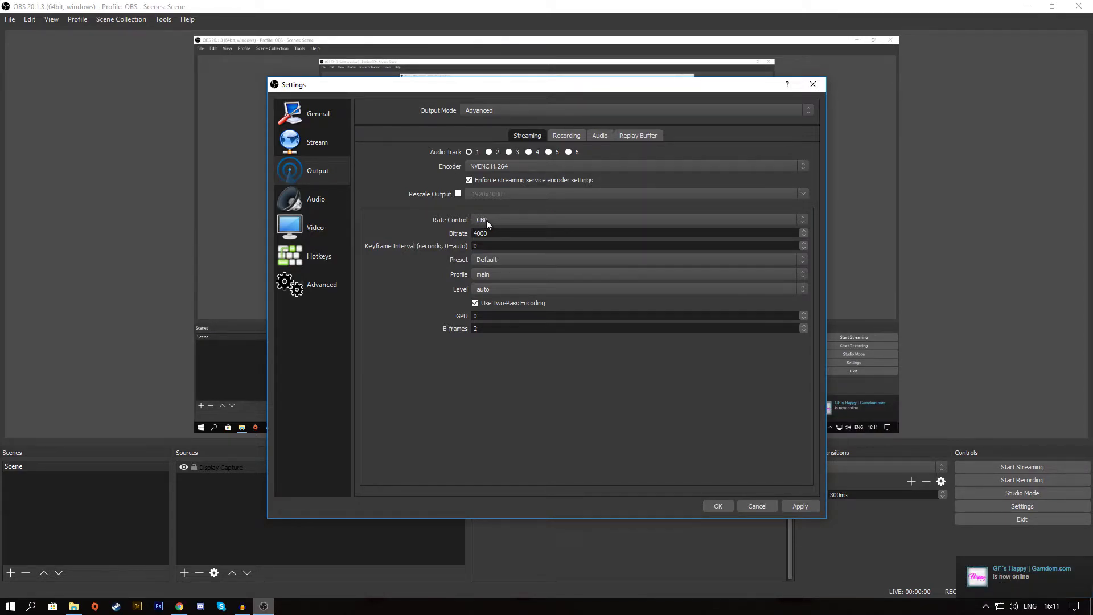
left_click(494, 222)
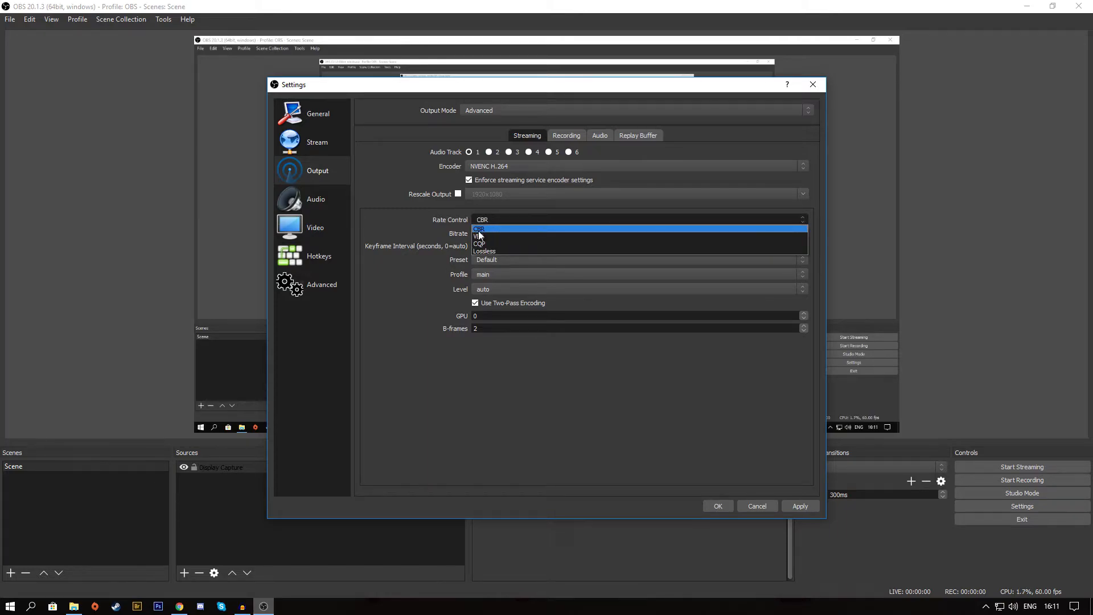
left_click(500, 220)
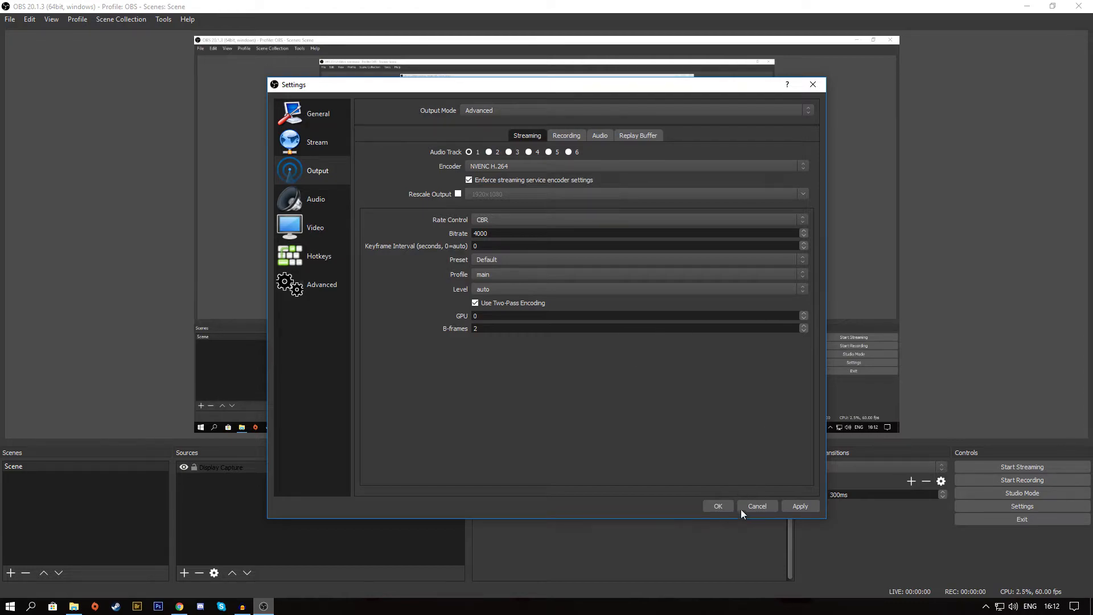
left_click(801, 506)
Step: In the Recording output settings, browse the recording directory and close the folder selection without choosing another folder
left_click(578, 139)
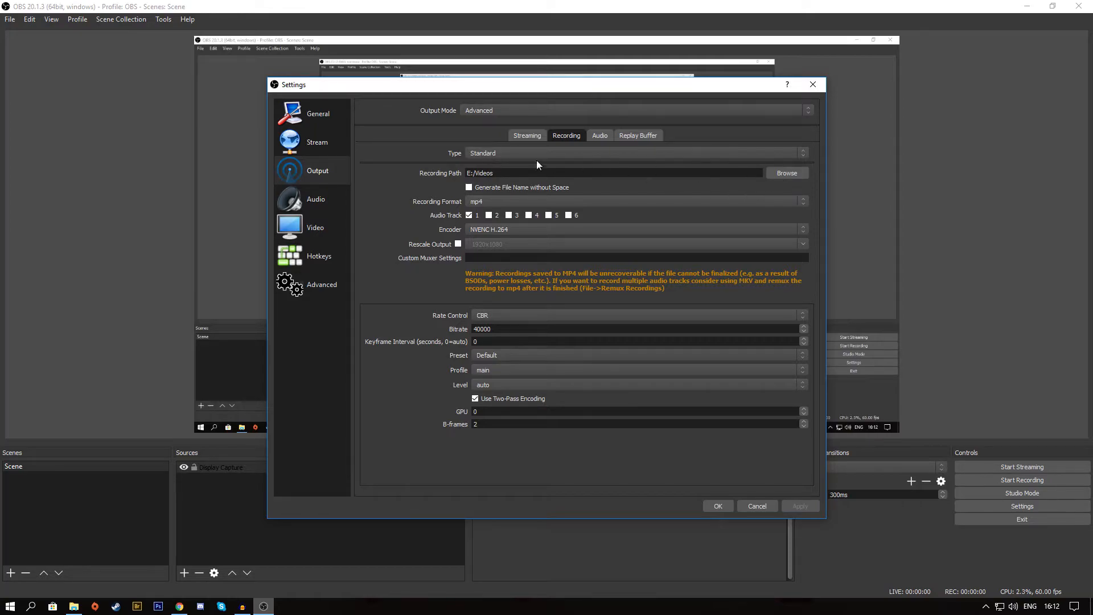
left_click(786, 174)
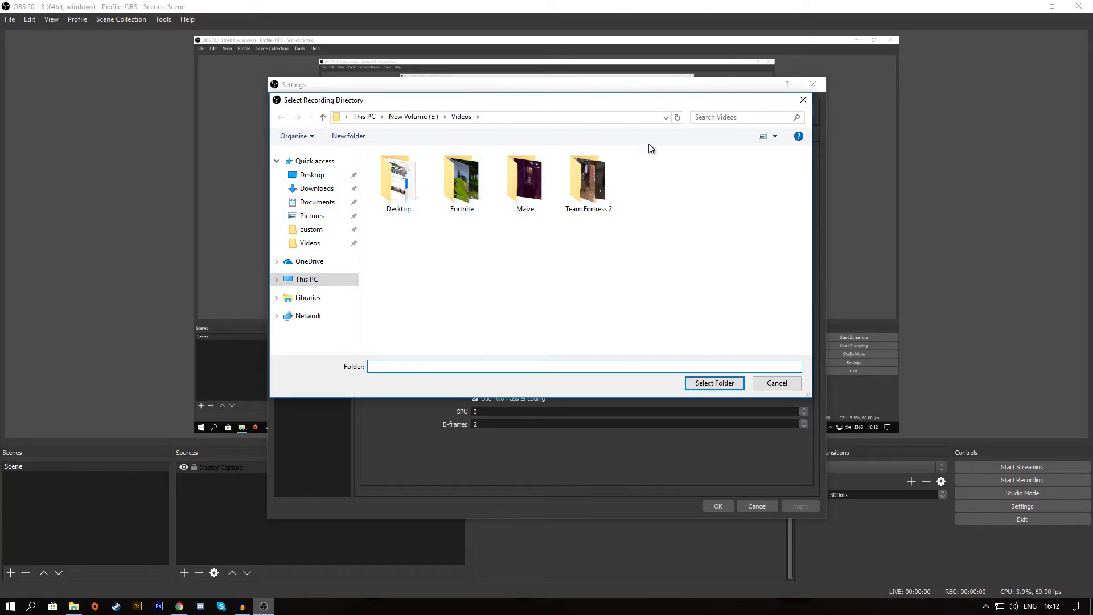
left_click(802, 102)
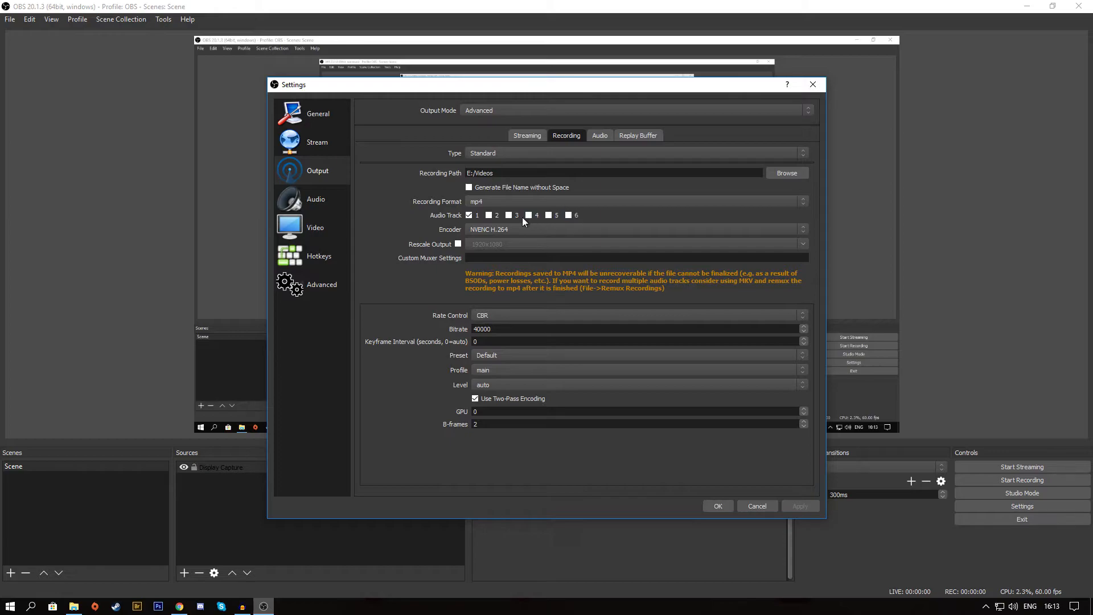
Step: Use NVENC H.264 as the recording encoder and keep the recording rate control on CBR
left_click(493, 230)
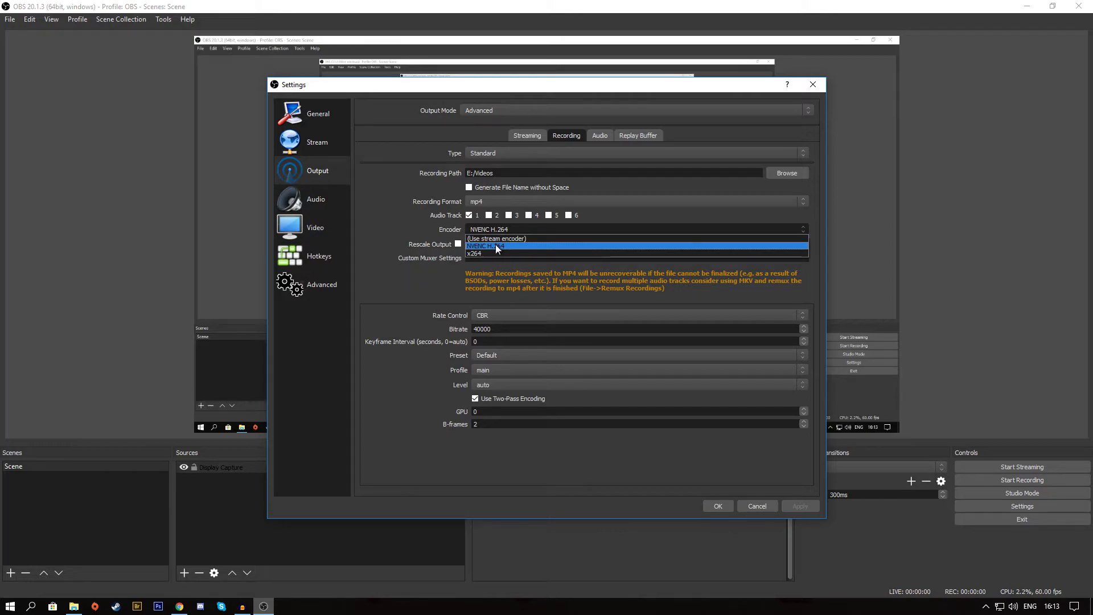
left_click(497, 248)
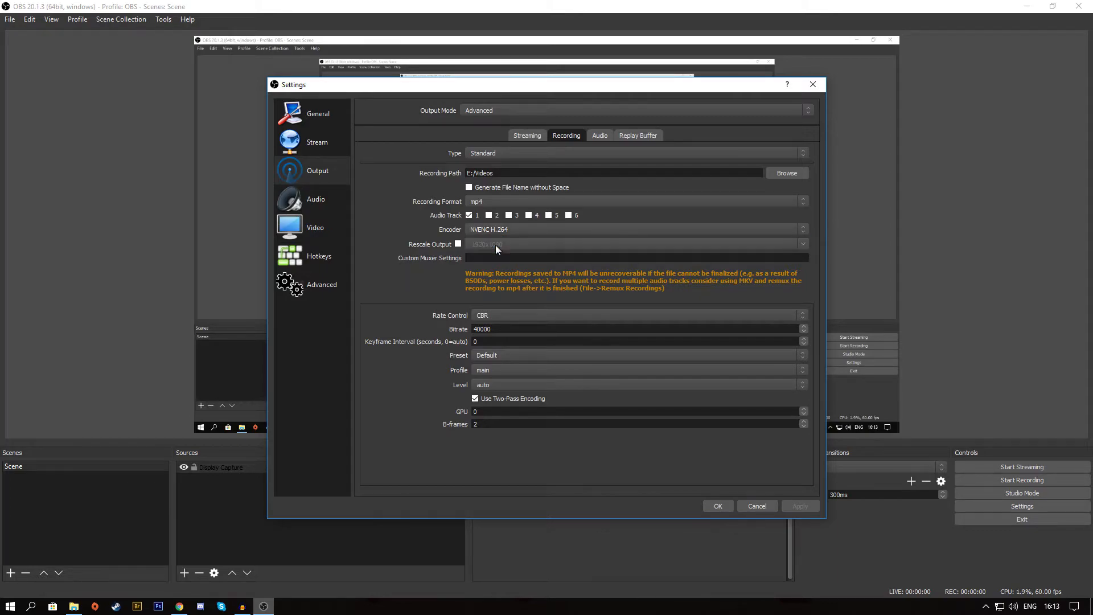
left_click(503, 229)
left_click(501, 228)
left_click(500, 317)
left_click(500, 318)
left_click(482, 316)
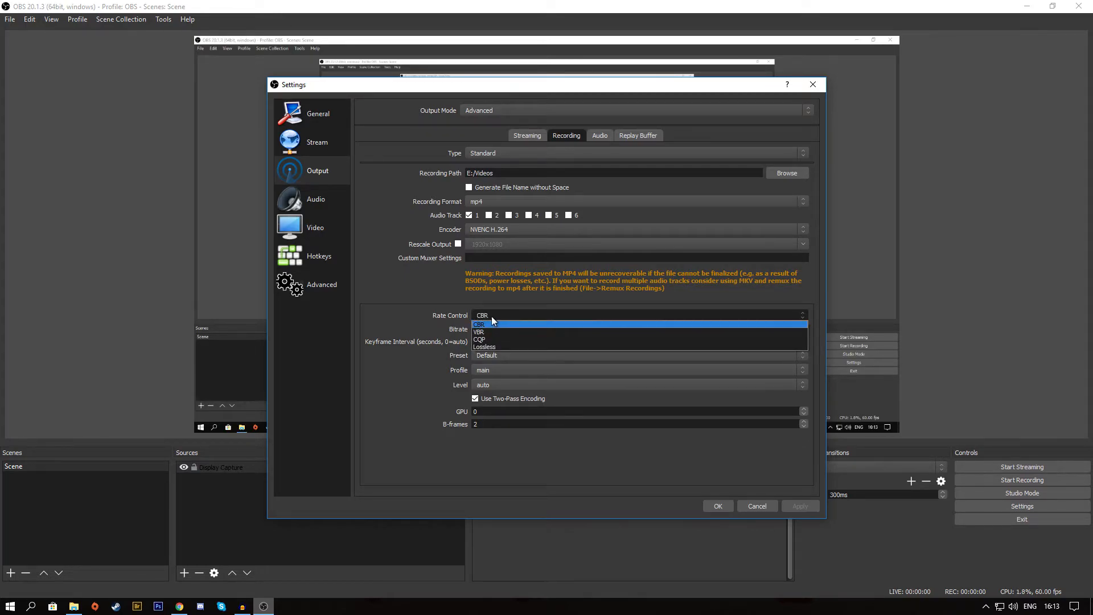
left_click(492, 318)
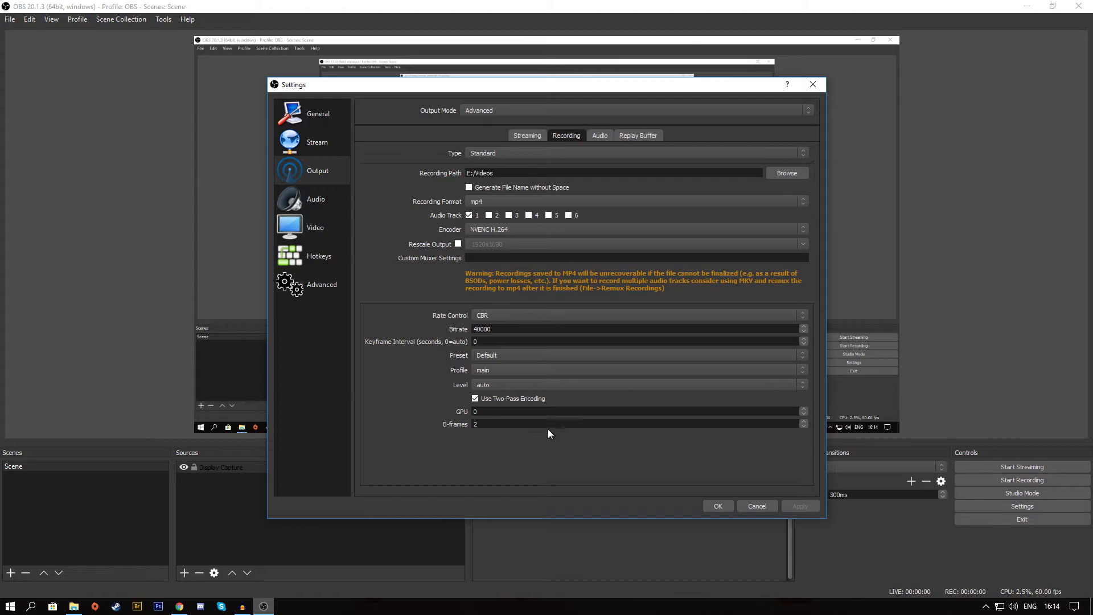
Step: Check the Track 1 audio bitrate options and the Replay Buffer setting in the Output settings
left_click(600, 136)
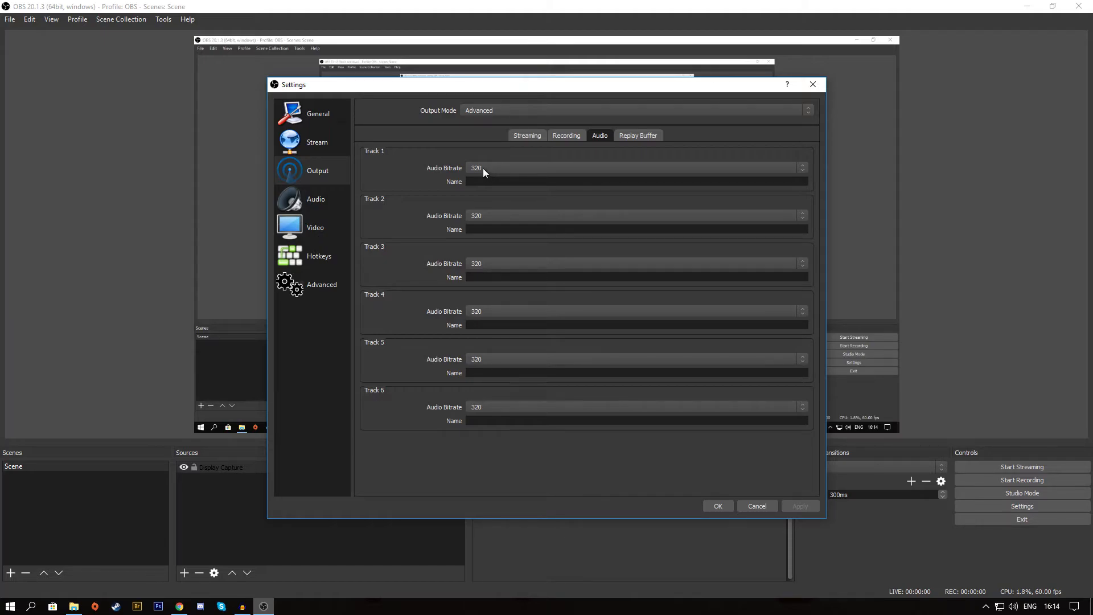
left_click(501, 169)
key("Escape")
left_click(499, 166)
left_click(499, 166)
left_click(638, 136)
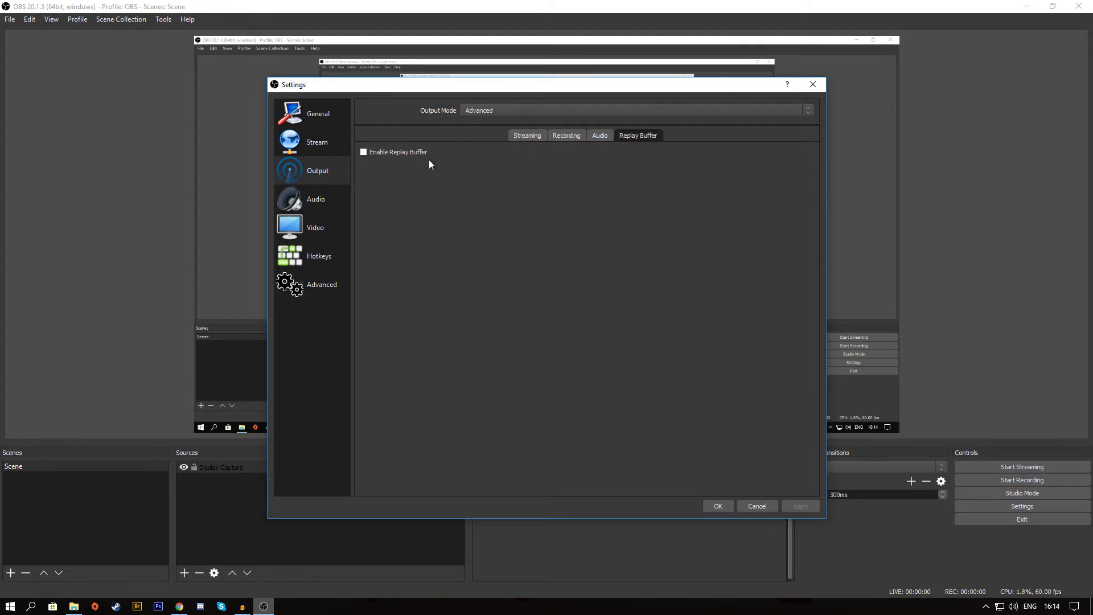
left_click(597, 138)
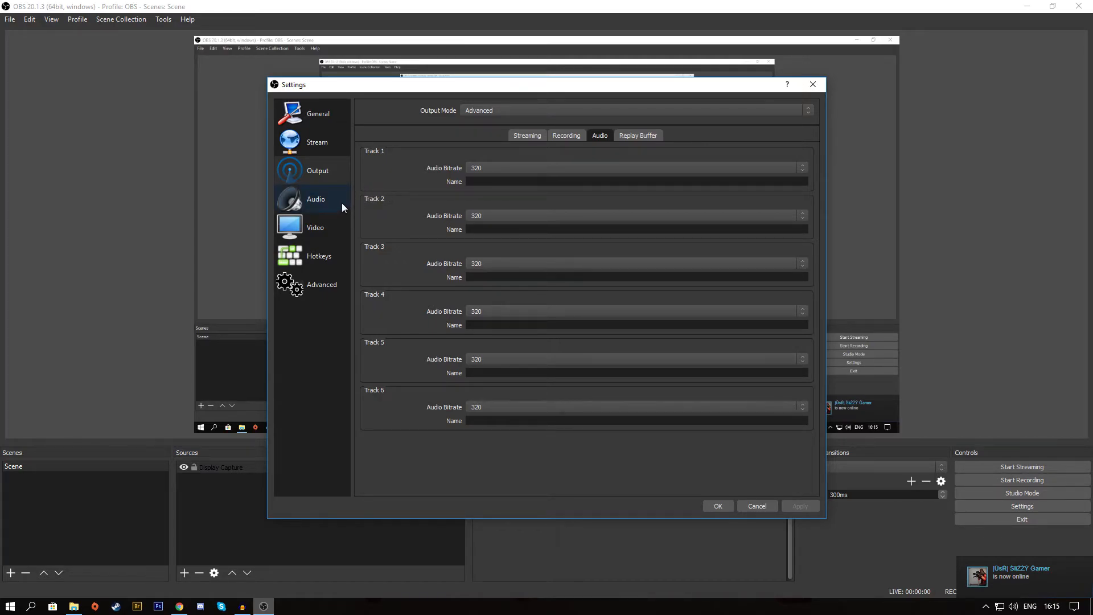
Step: Open the Audio settings and check the available sample rate options, leaving 48khz selected
left_click(341, 203)
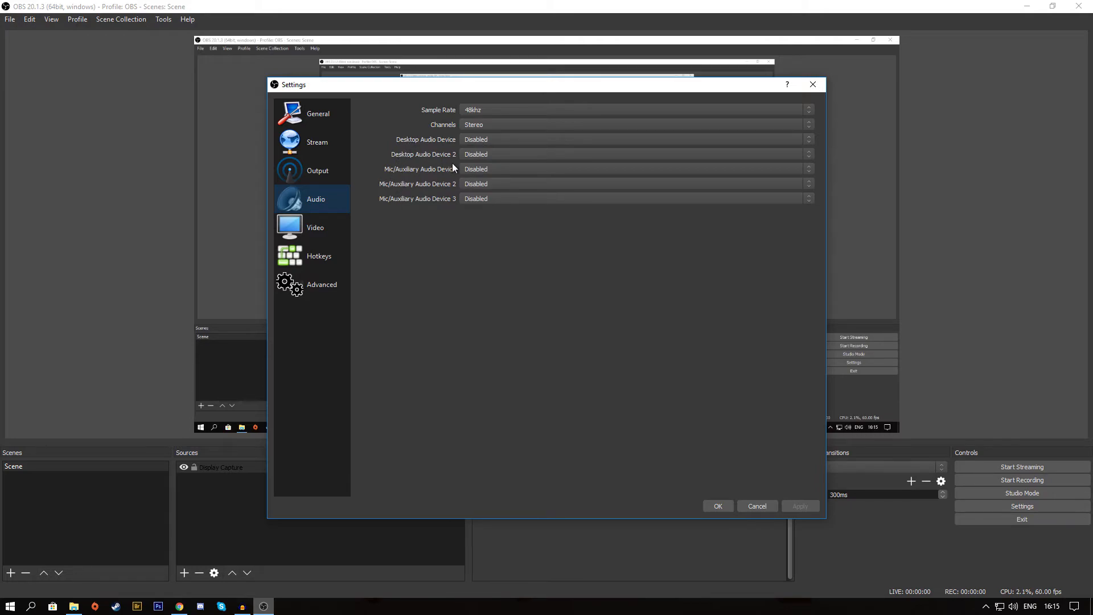
left_click(465, 111)
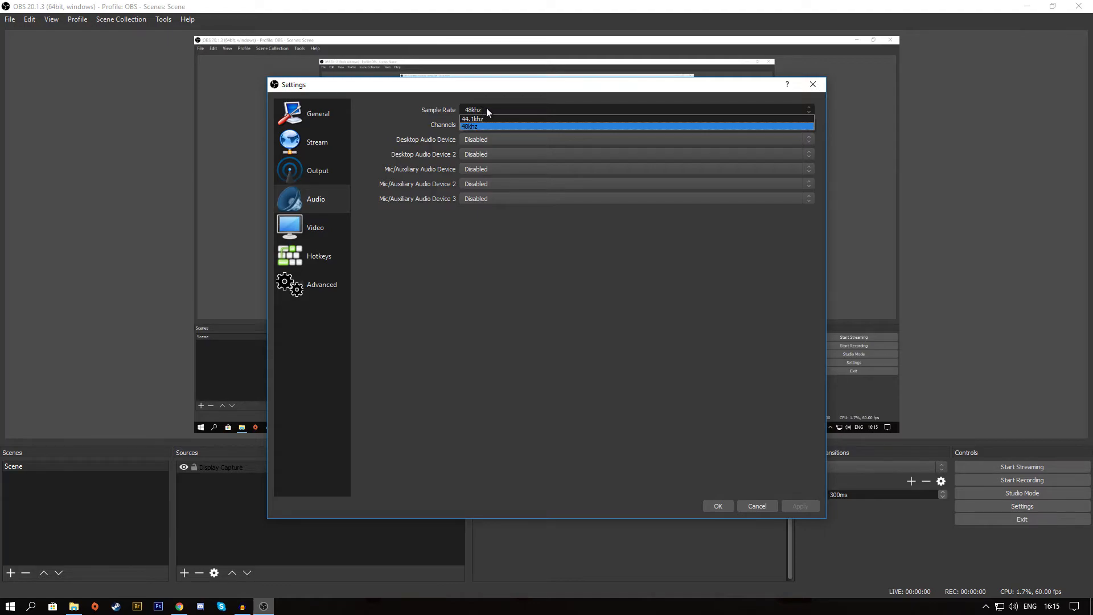
left_click(487, 108)
left_click(474, 111)
left_click(480, 106)
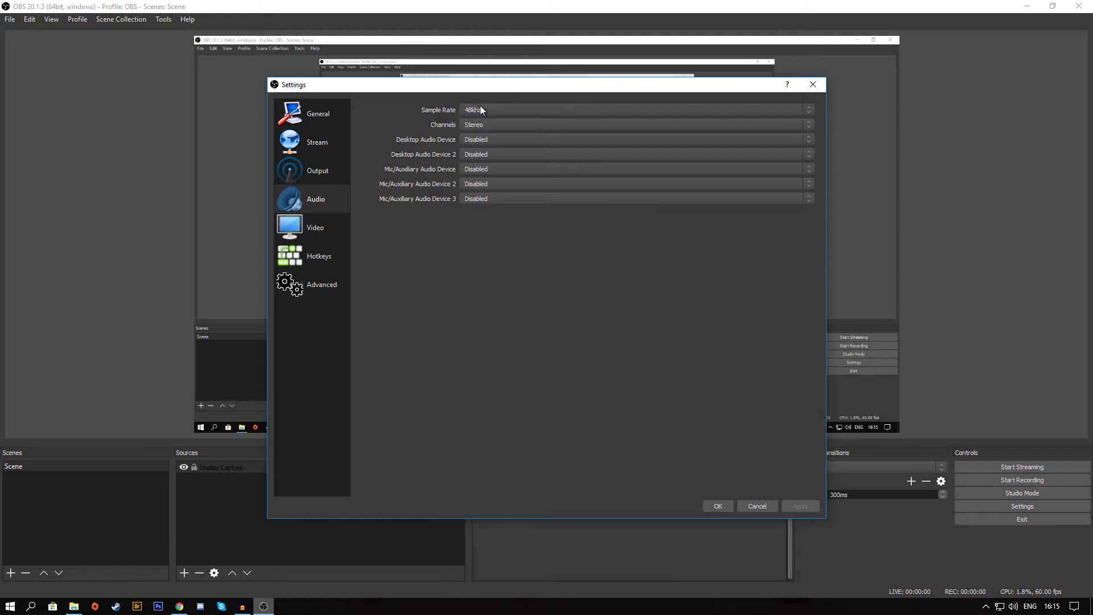
left_click(488, 110)
left_click(487, 109)
Step: Open the Blue Snowball microphone's properties from the Windows recording devices and check its advanced format options
right_click(1013, 606)
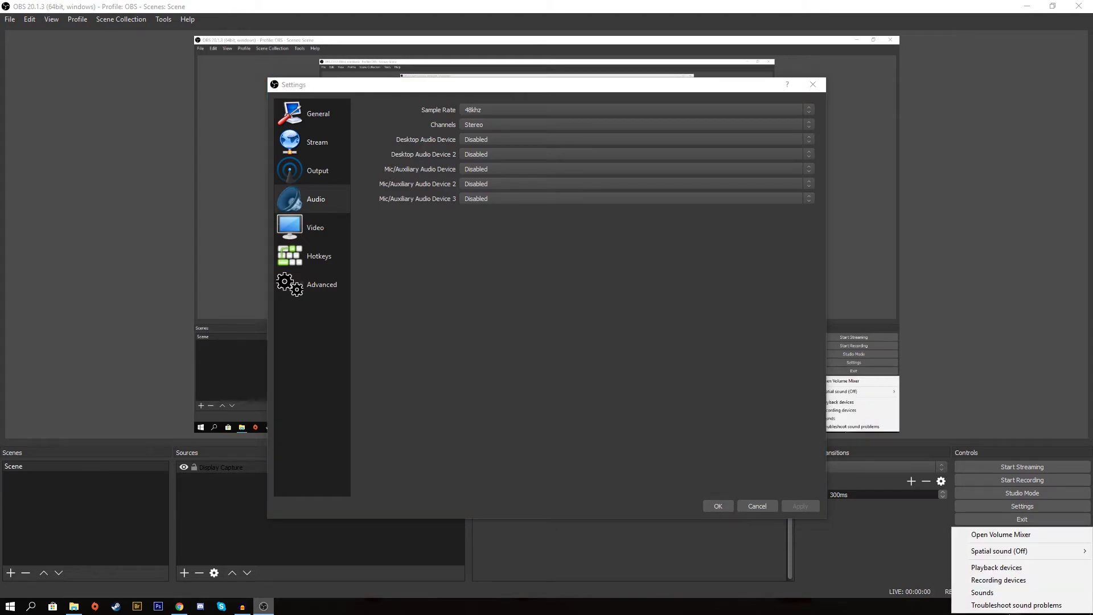
left_click(1004, 580)
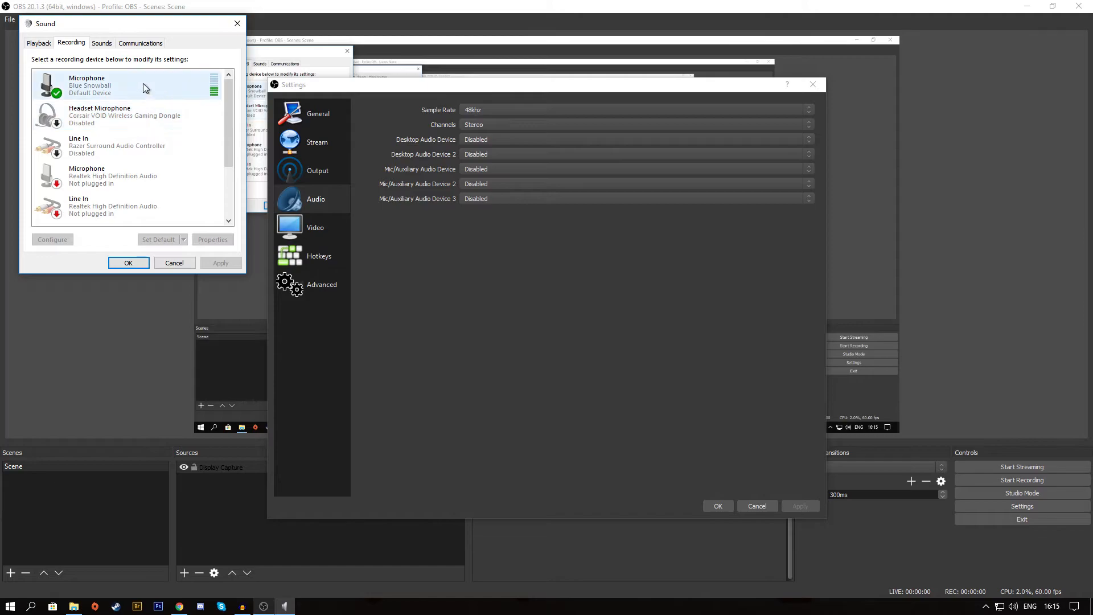
left_click(131, 91)
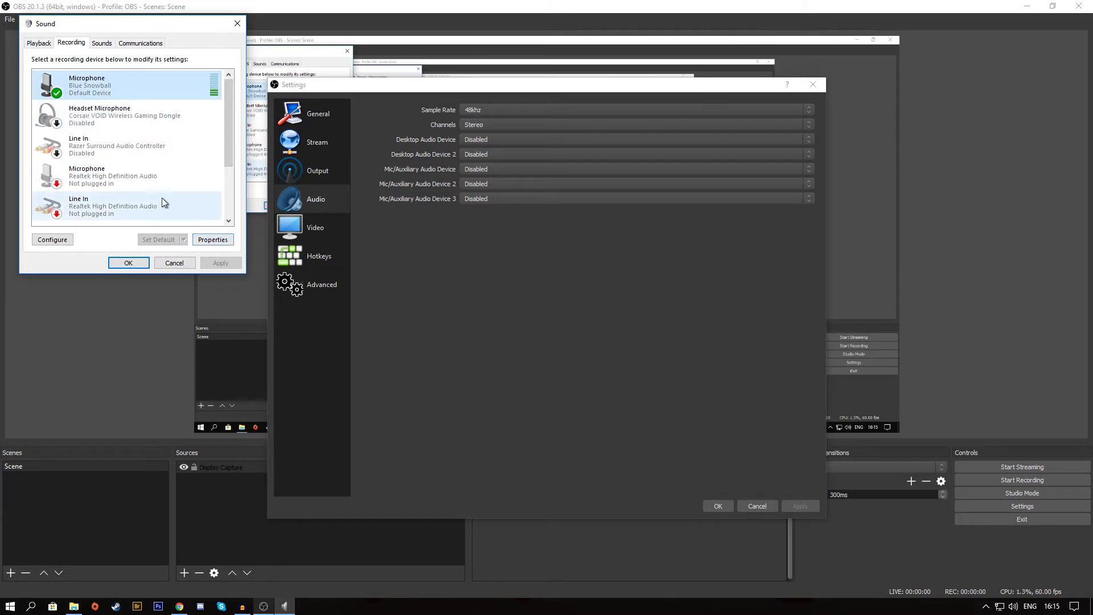
left_click(215, 240)
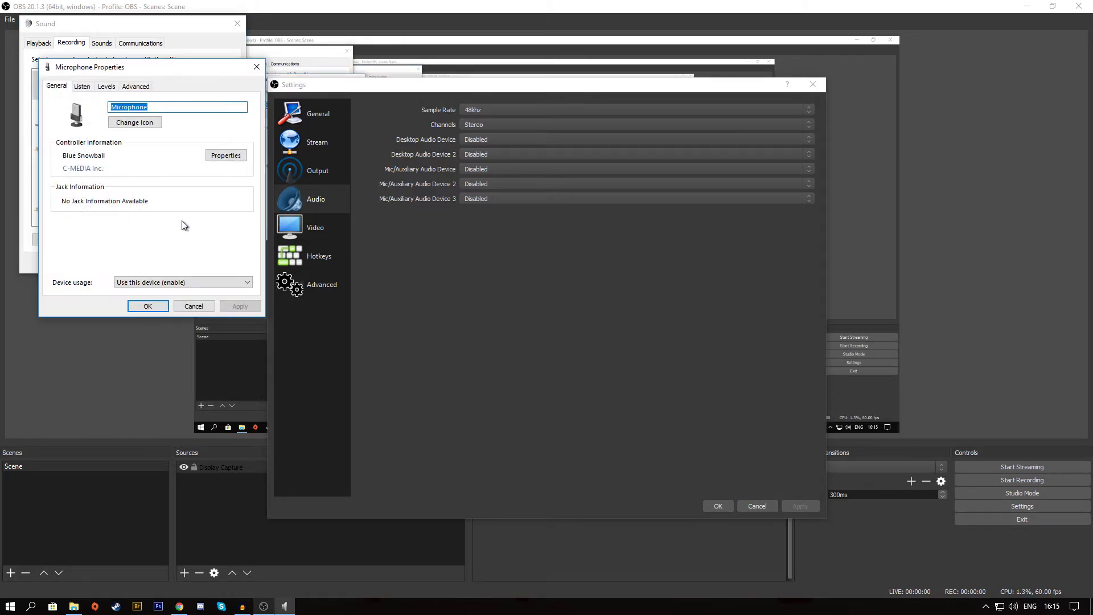
left_click(128, 89)
left_click(138, 139)
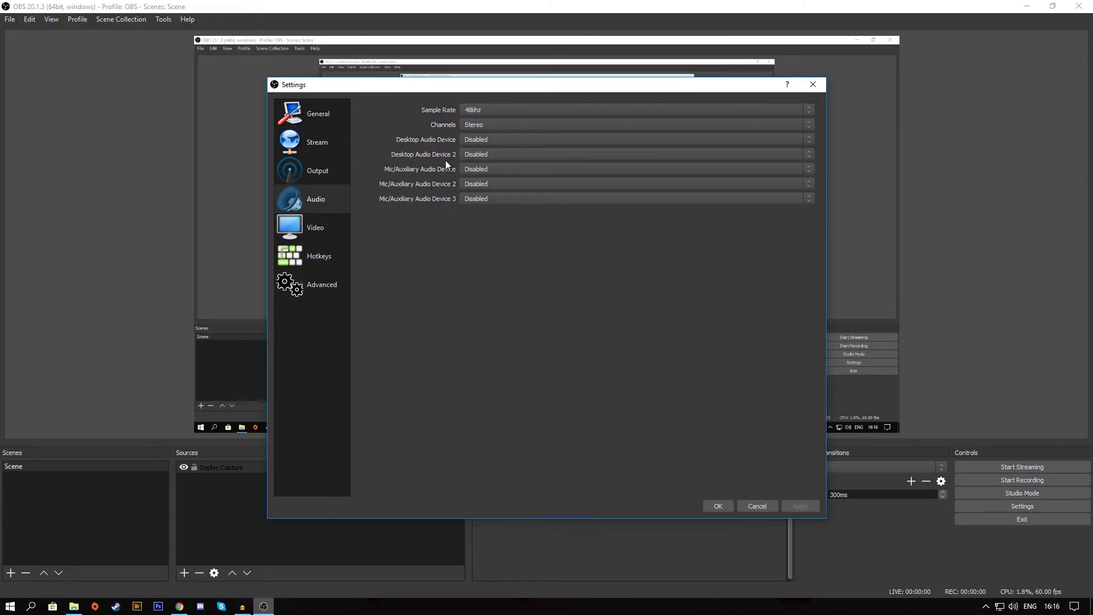
Step: Review the audio channel options in the Audio settings, leaving Stereo selected
left_click(477, 126)
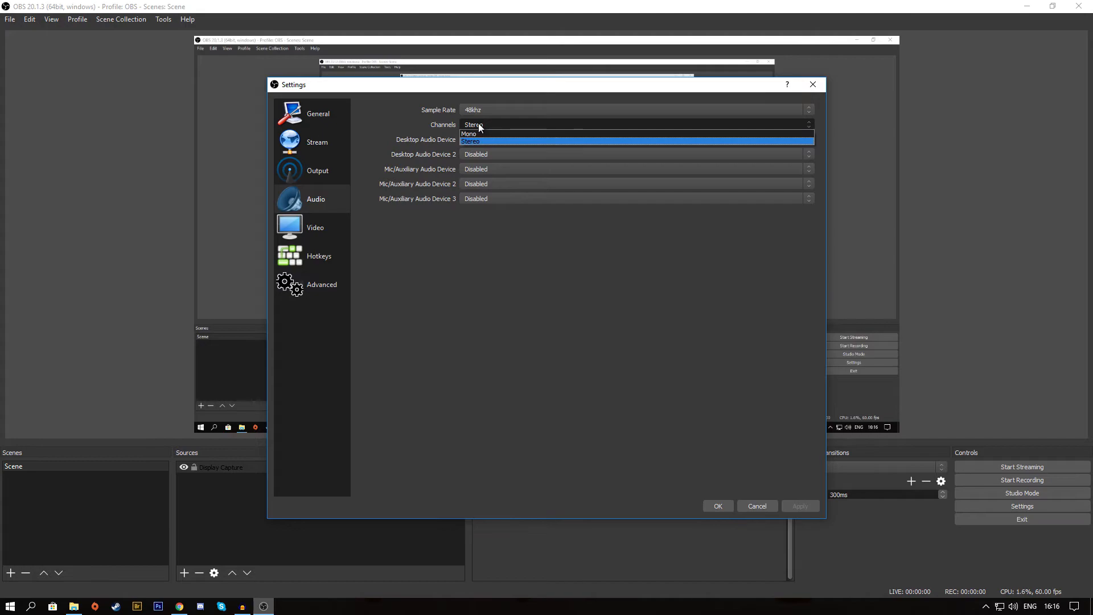
left_click(479, 122)
left_click(479, 122)
left_click(479, 124)
left_click(468, 128)
left_click(469, 125)
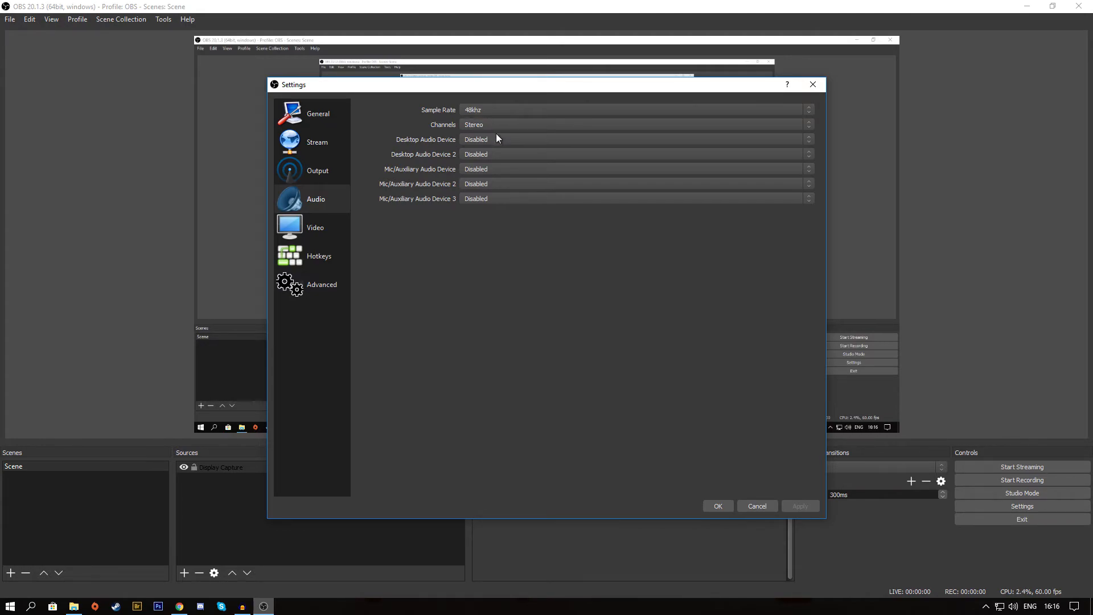
left_click(477, 128)
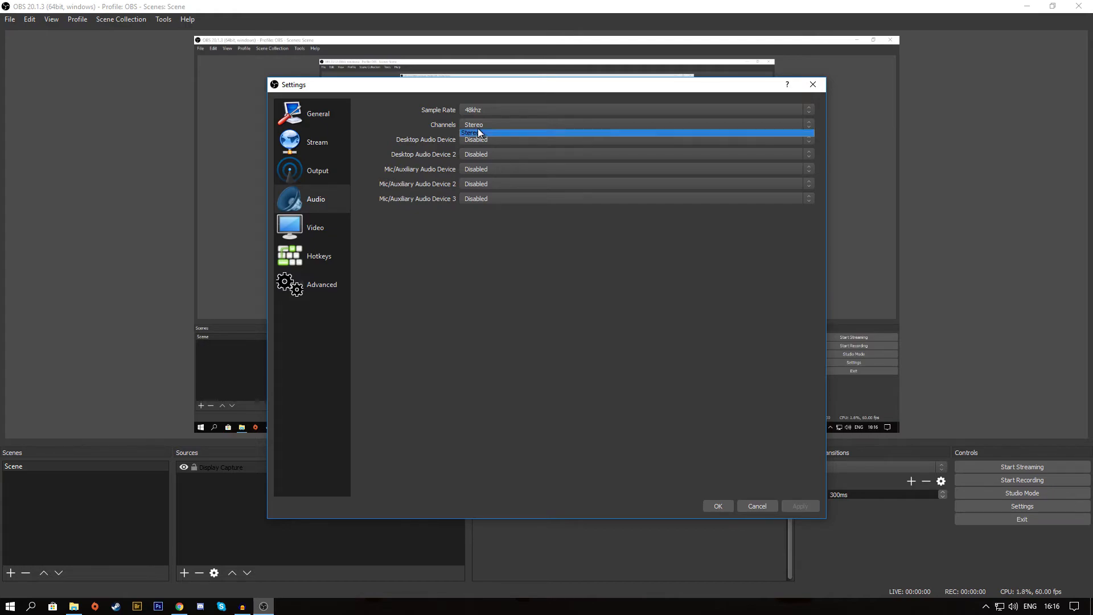
left_click(483, 125)
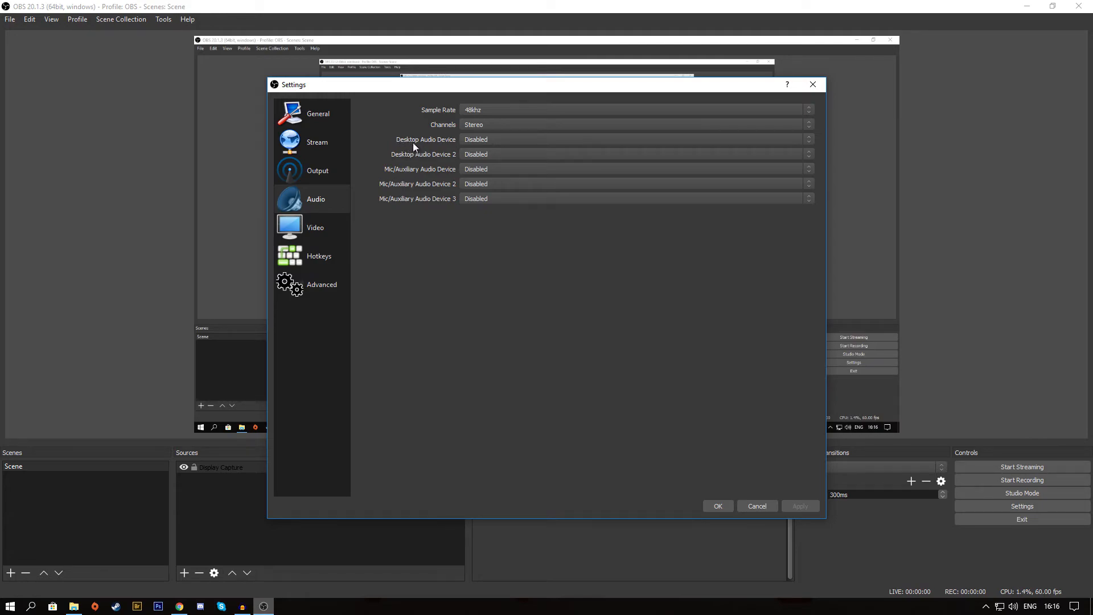
Step: Set the desktop audio device to Headset Earphone (Corsair VOID Wireless Gaming Dongle) and the first mic device to Microphone (Blue Snowball), and apply
left_click(473, 140)
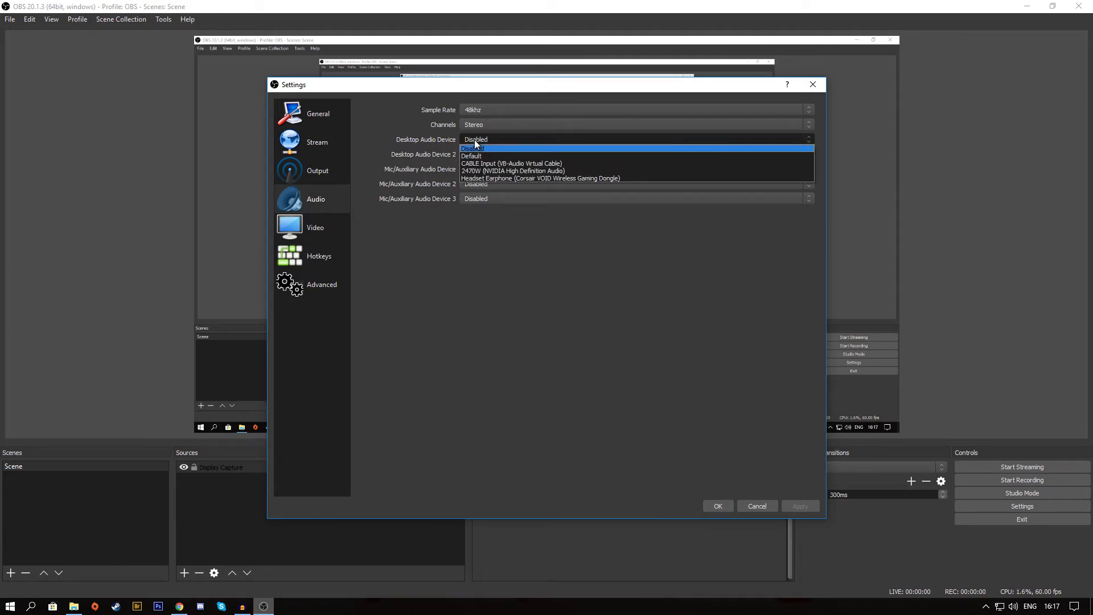
left_click(524, 178)
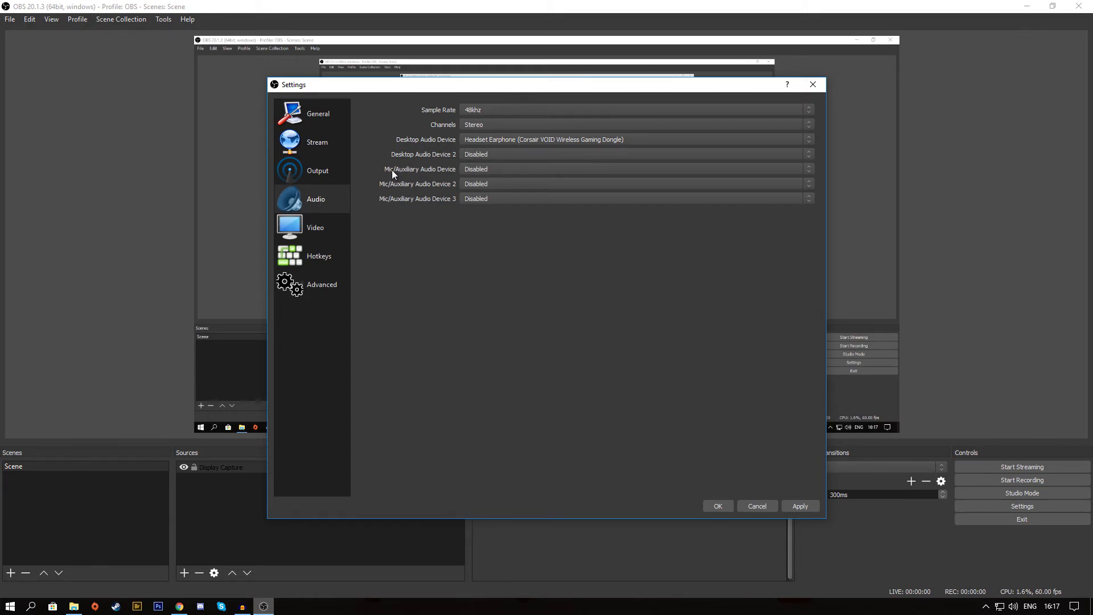
left_click(469, 170)
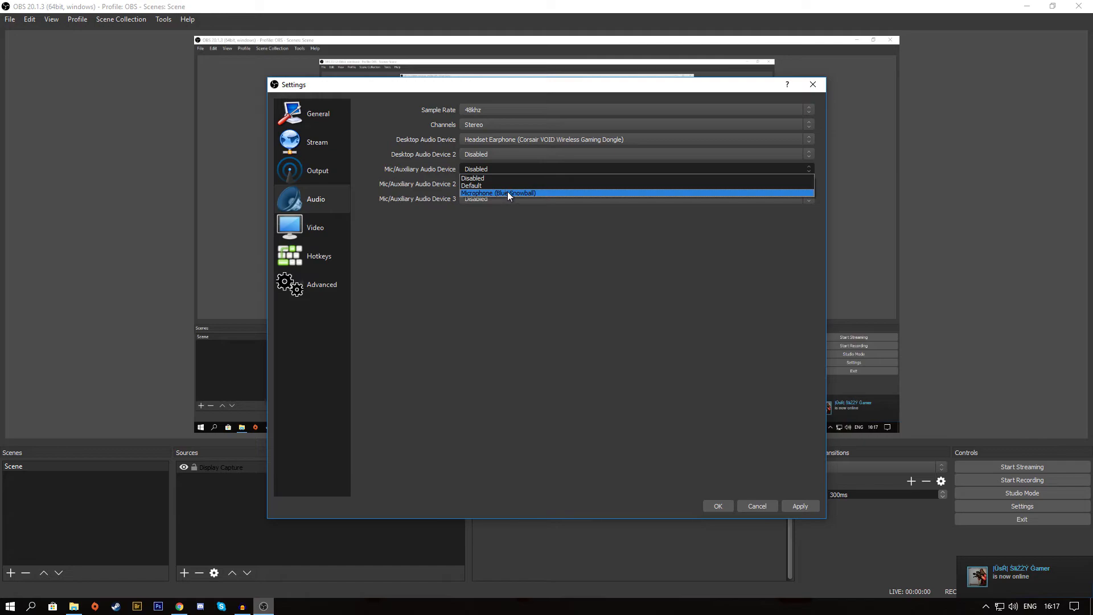
left_click(507, 193)
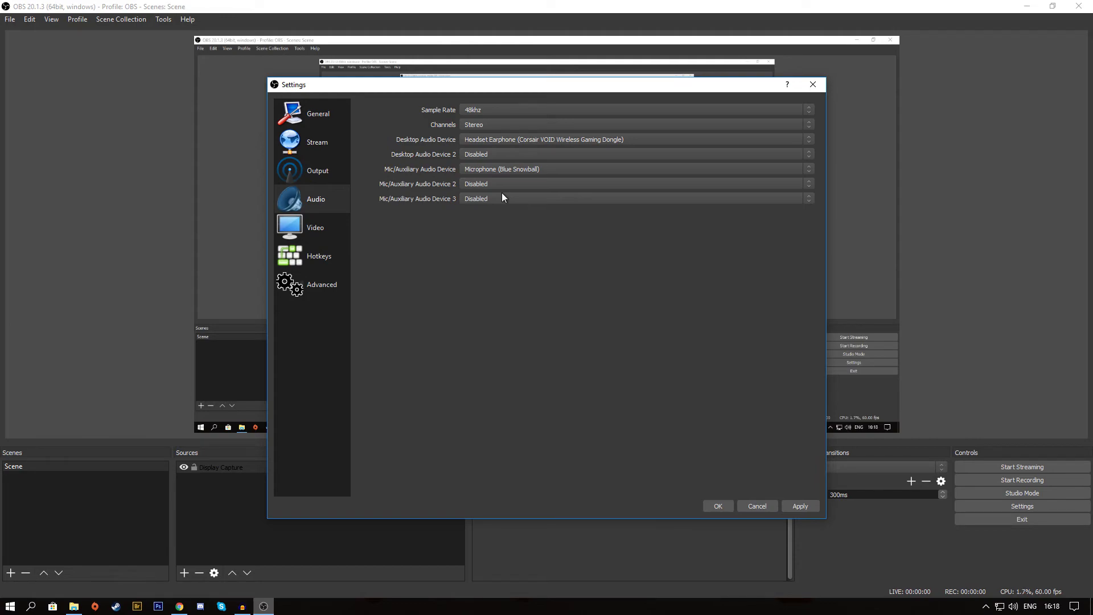
left_click(798, 506)
Step: In the Video settings, try a 1280x720 output resolution, then use 1920x1080 for both the output and base resolutions
left_click(325, 231)
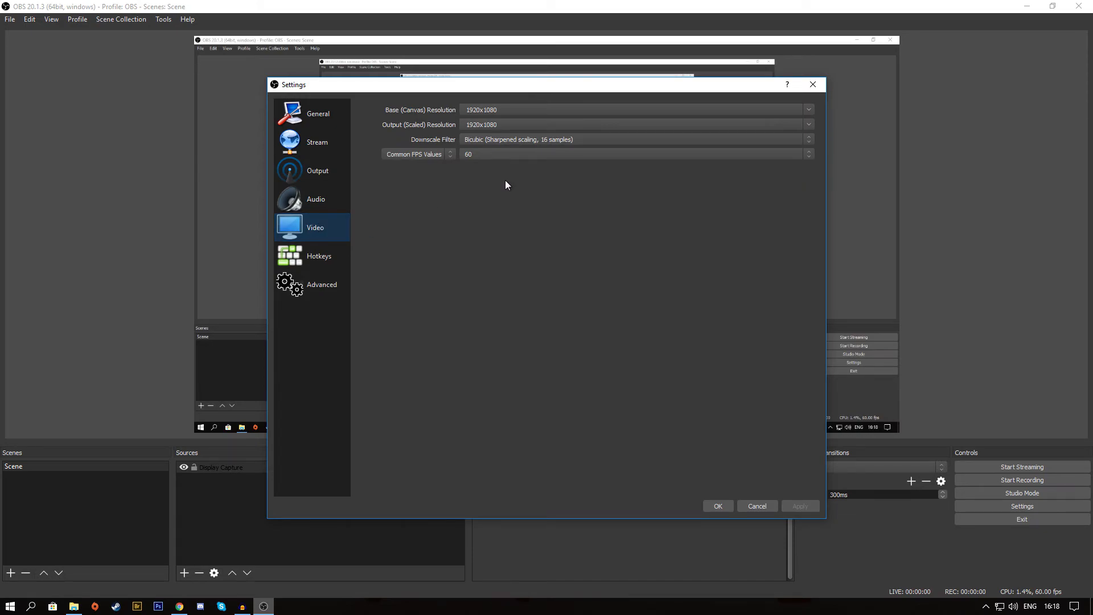
left_click(810, 124)
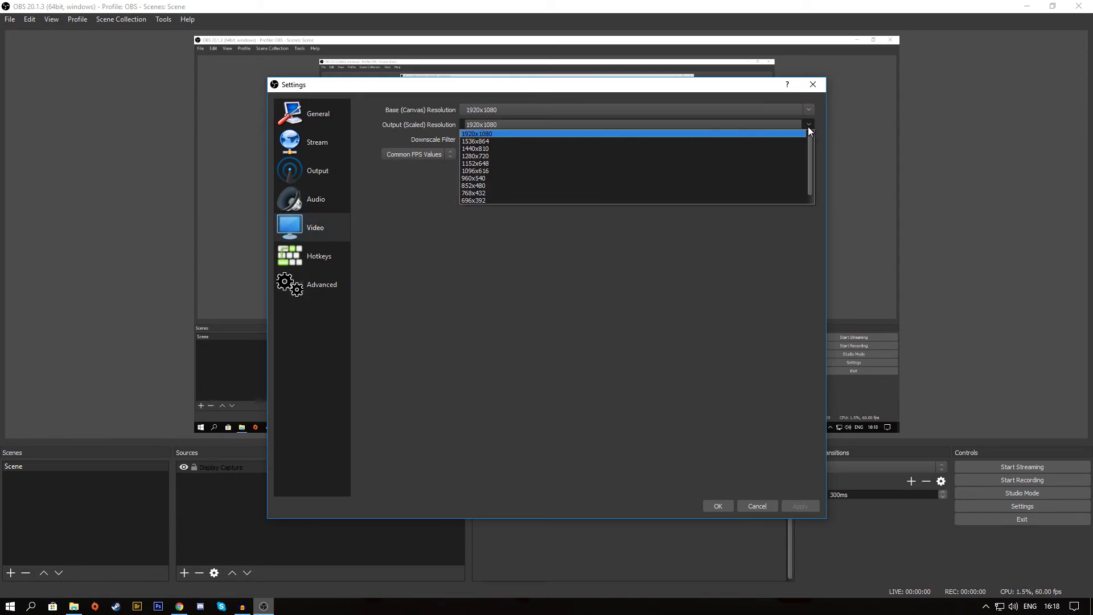
left_click(774, 155)
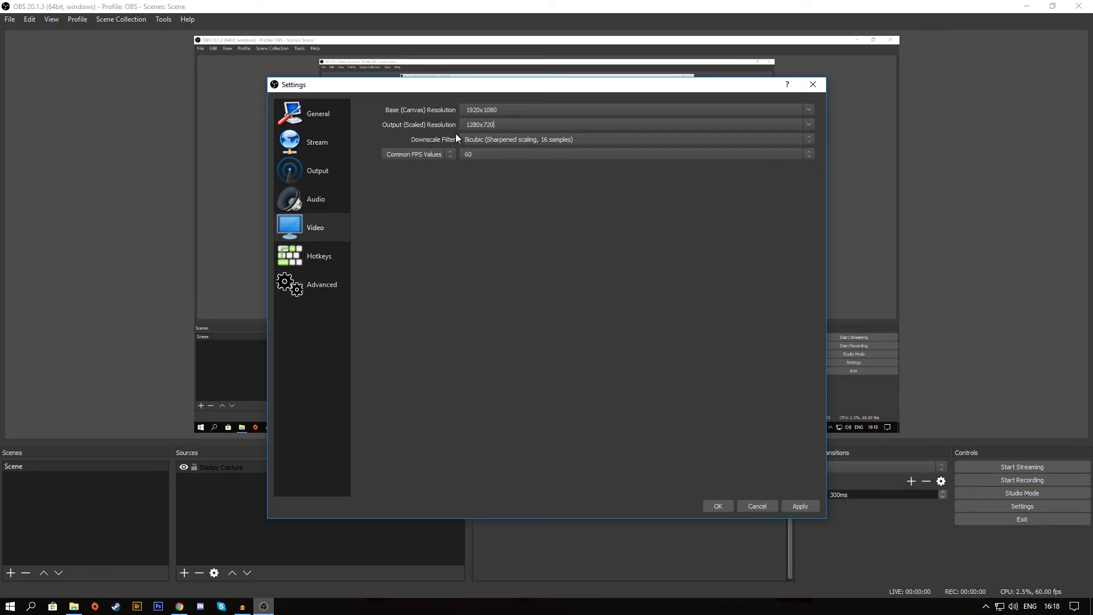
left_click(813, 126)
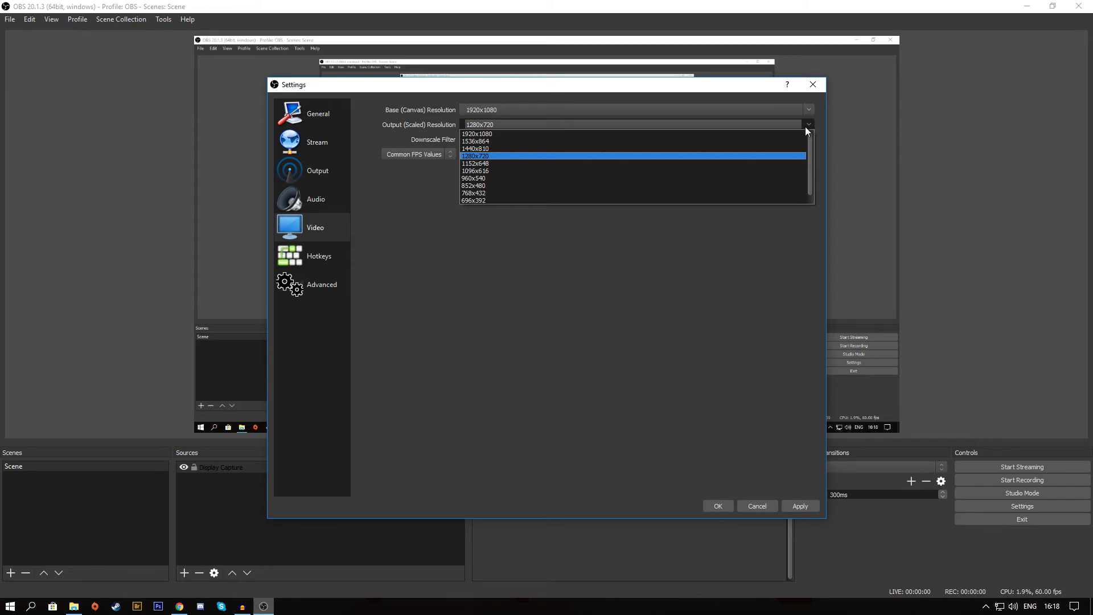
left_click(801, 134)
left_click(809, 109)
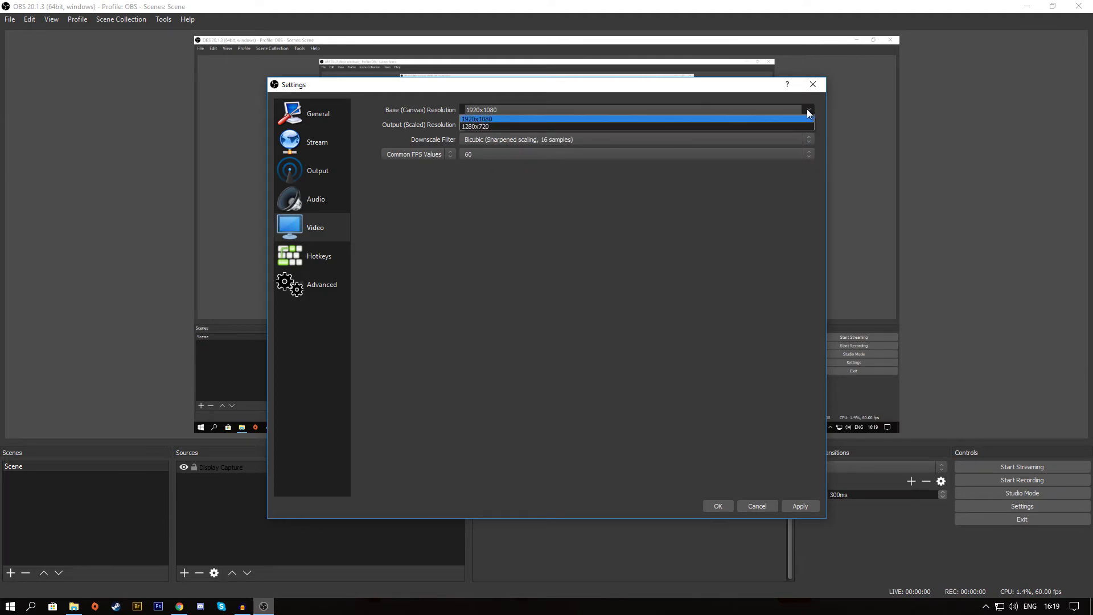
left_click(808, 119)
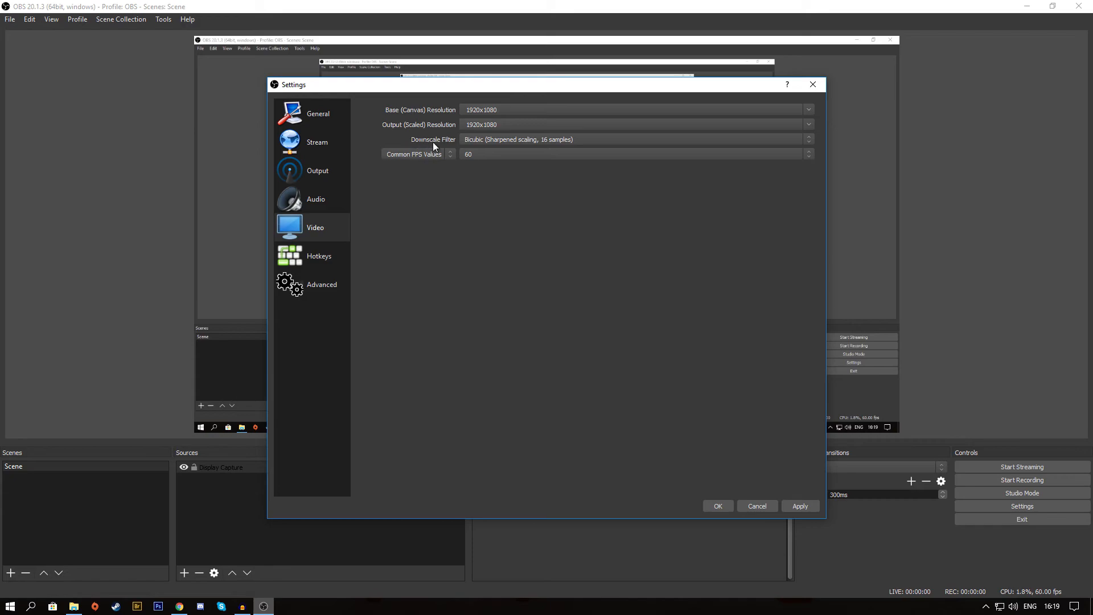
Step: Choose Bicubic (Sharpened scaling, 16 samples) as the downscale filter and Common FPS Values as the frame rate type
left_click(484, 141)
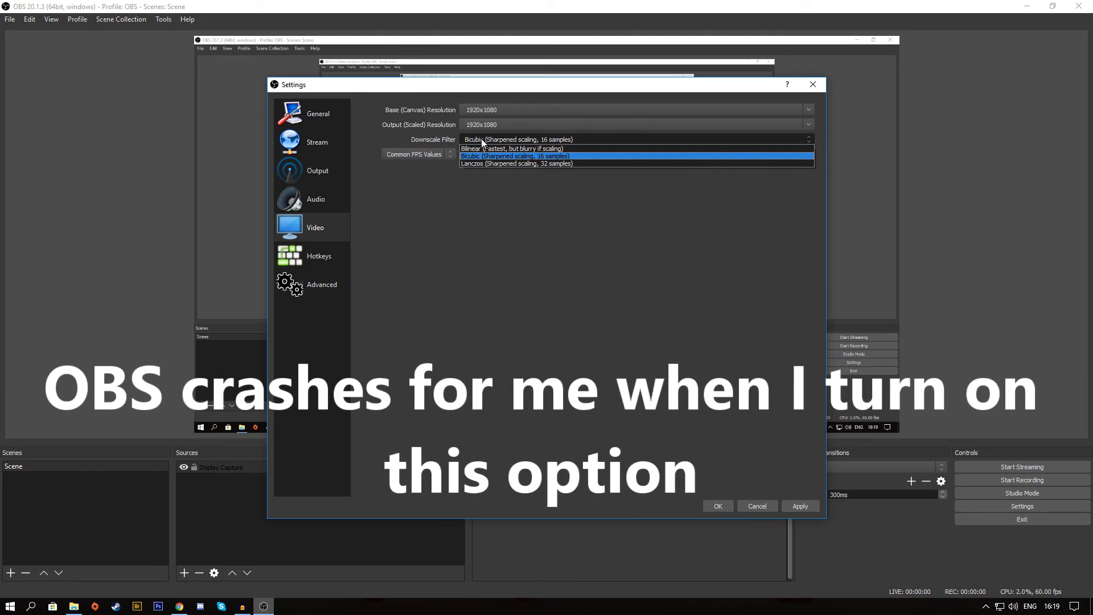
left_click(525, 157)
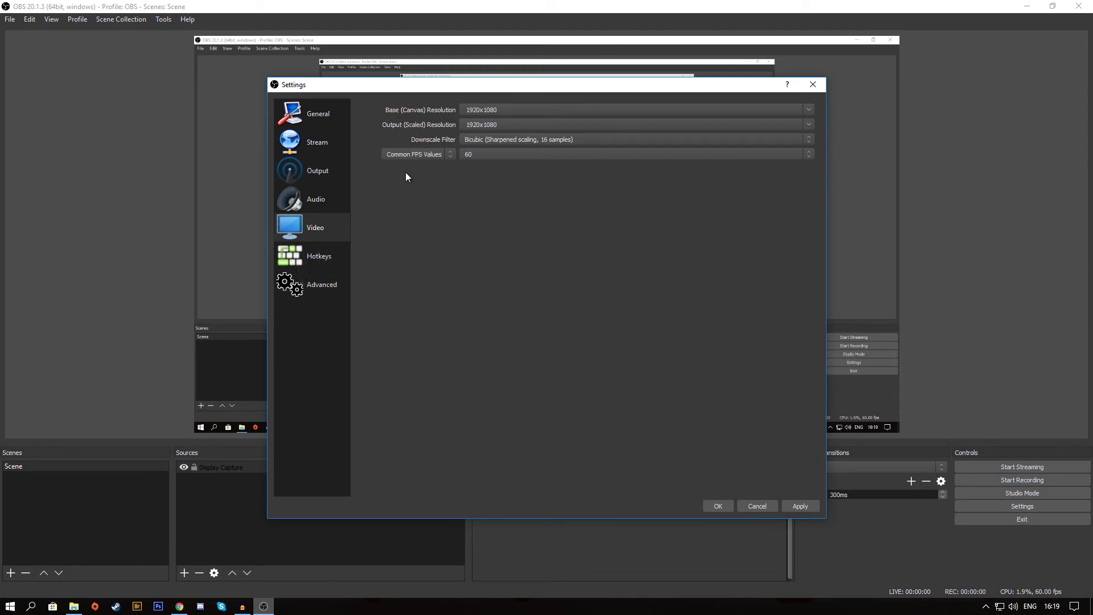
left_click(417, 157)
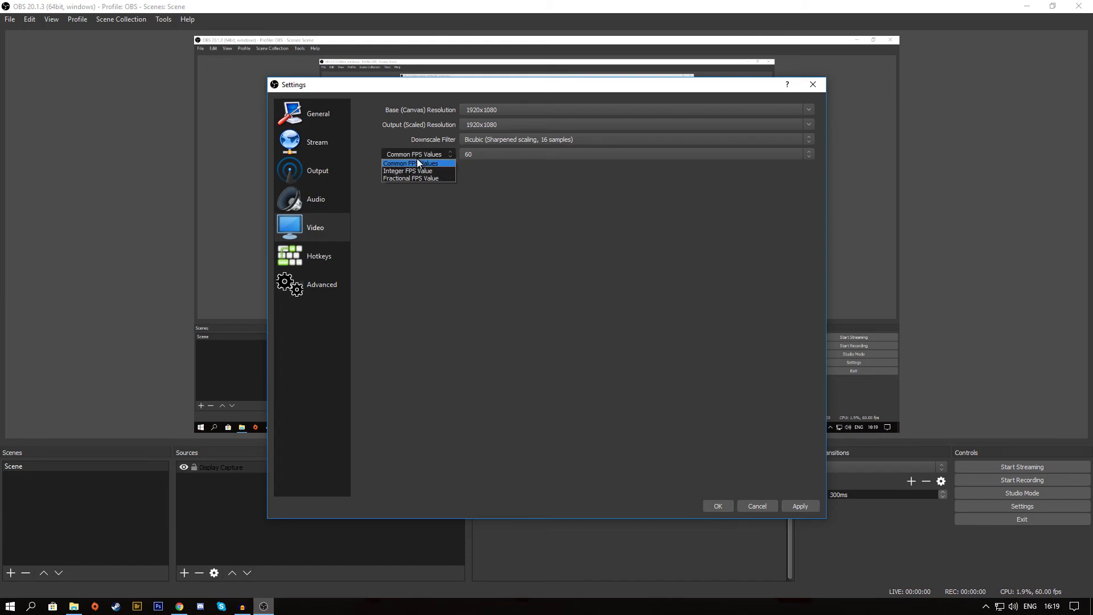
left_click(419, 163)
Step: Review the frame rate options and select 60 as the common FPS value
left_click(471, 153)
left_click(471, 154)
left_click(471, 154)
left_click(472, 154)
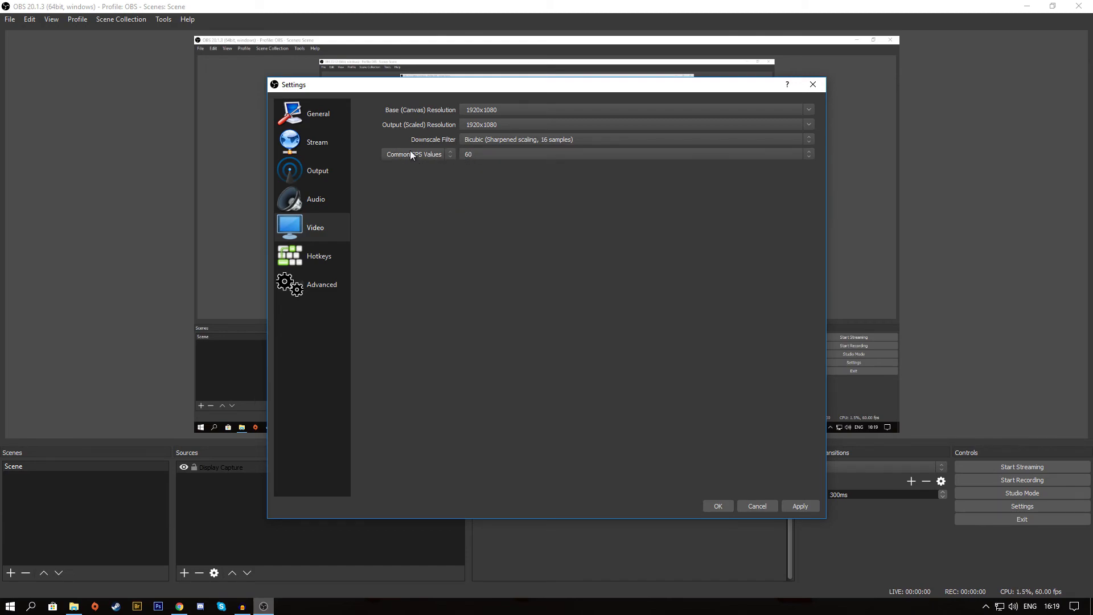
left_click(393, 155)
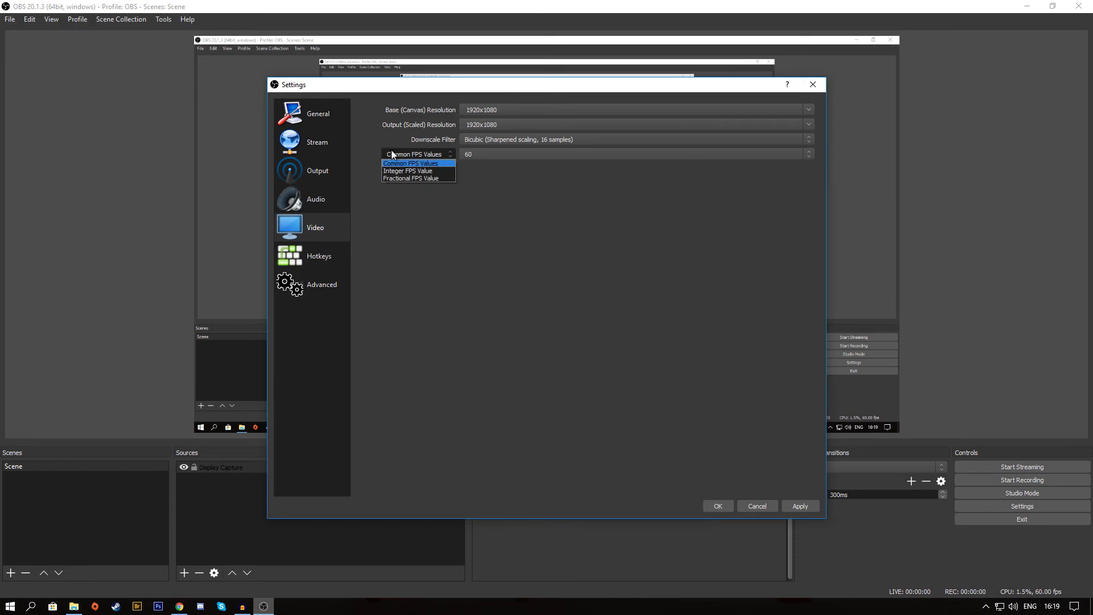
left_click(426, 155)
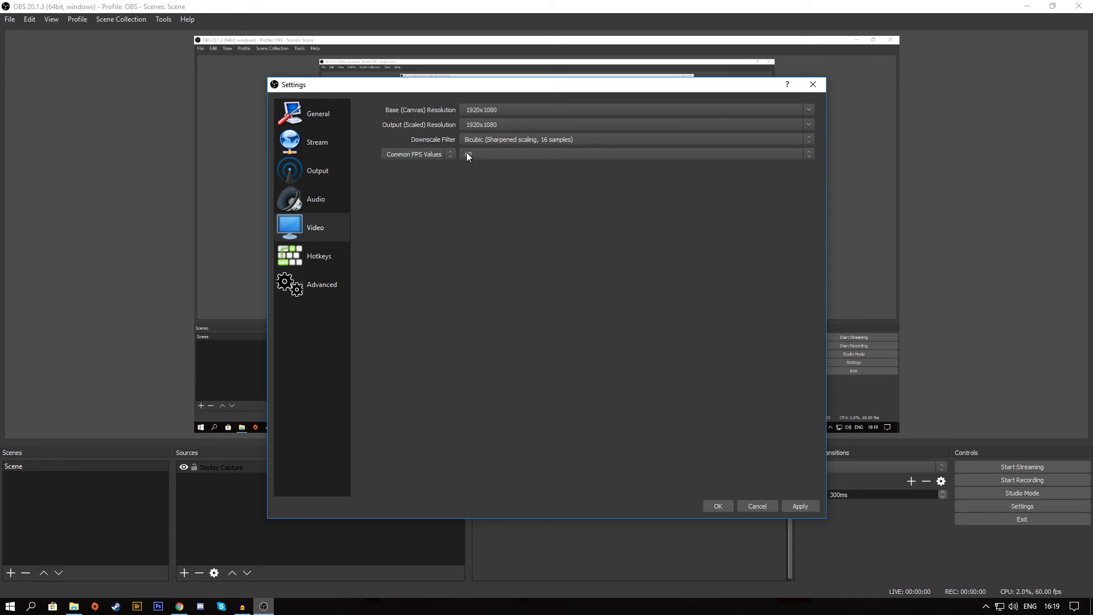
left_click(512, 156)
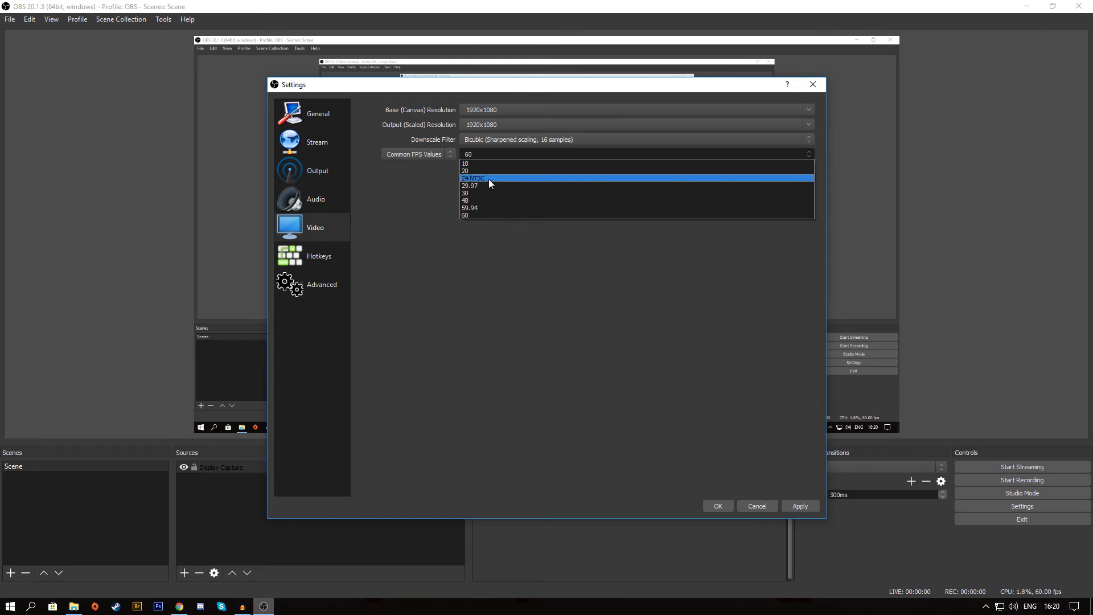
left_click(502, 214)
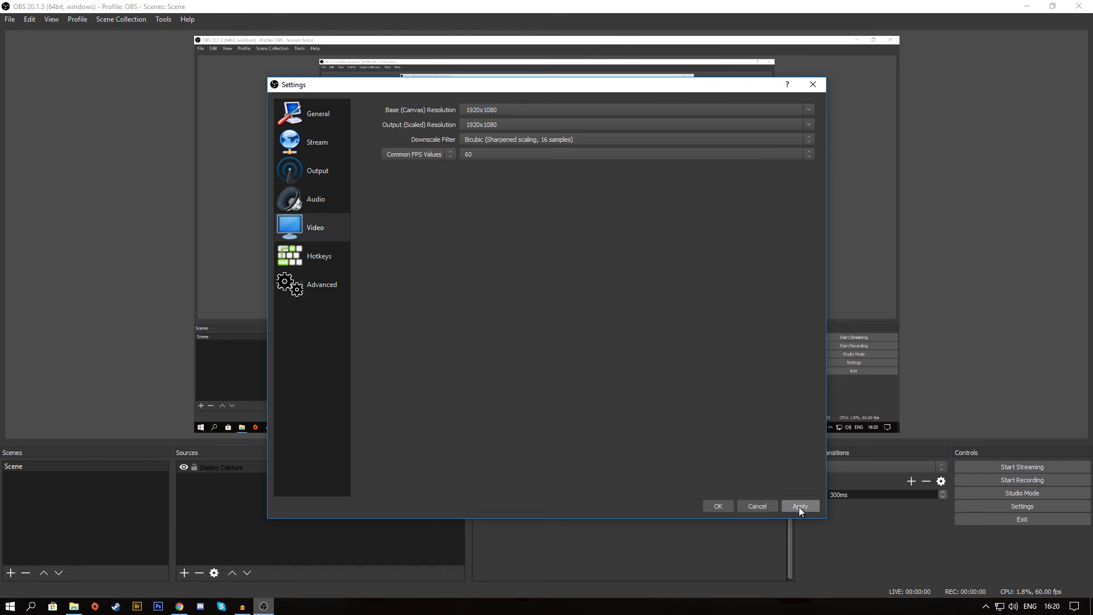